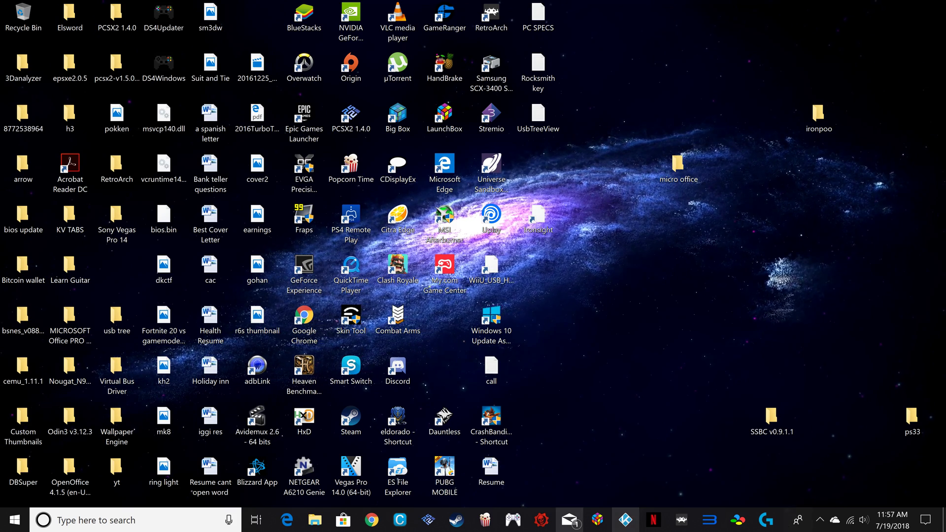
Step: Open Chrome and search Google for 'cemu'
click(371, 520)
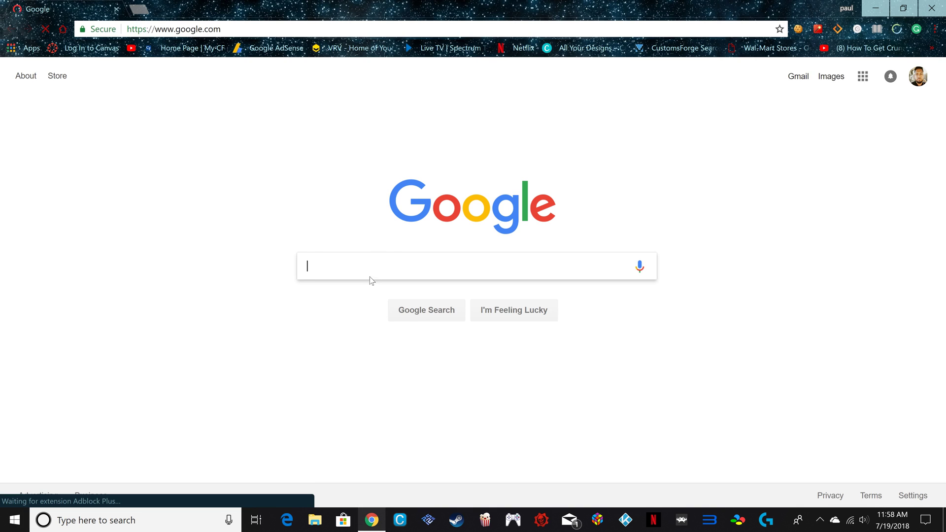
click(371, 264)
text(ce)
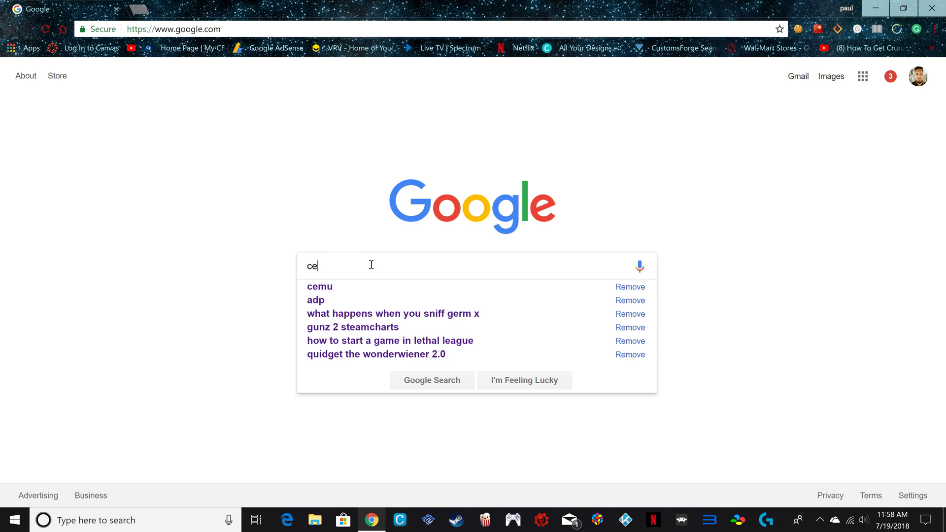
text(mu)
key(Return)
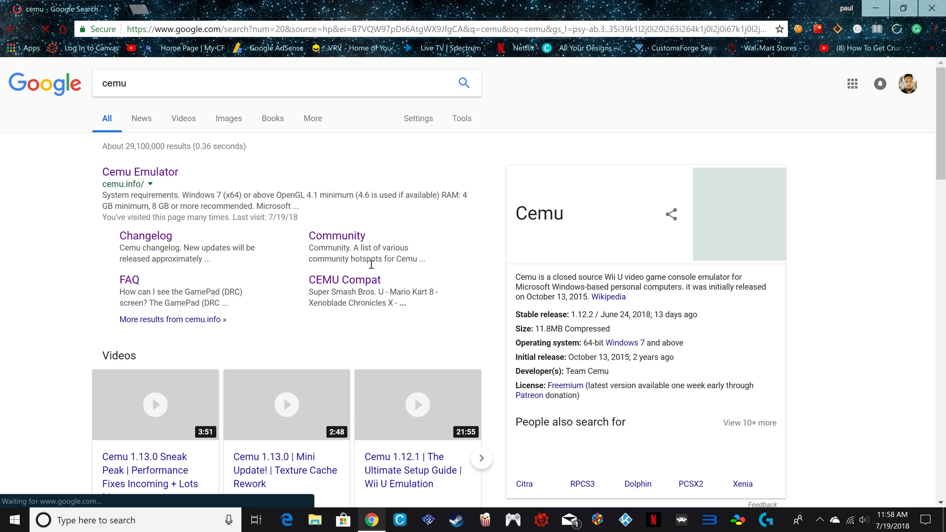
Step: Go to the official cemu.info site for the v1.12.2d Win x64 download, then minimise Chrome
click(159, 173)
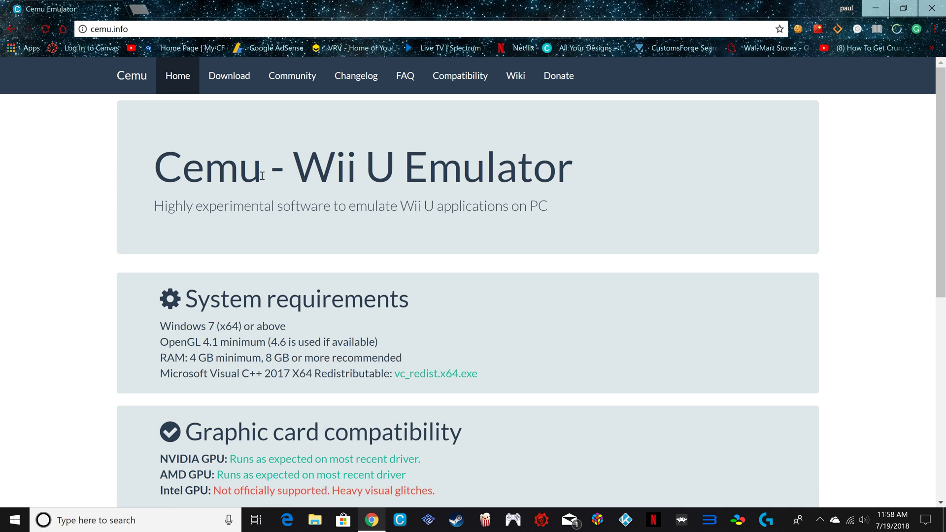
scroll(731, 223, down, 8)
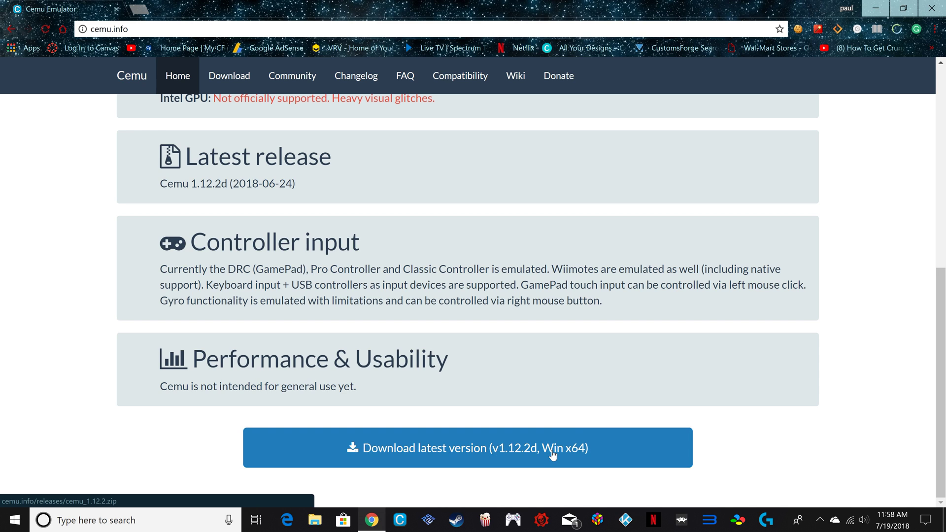
click(875, 8)
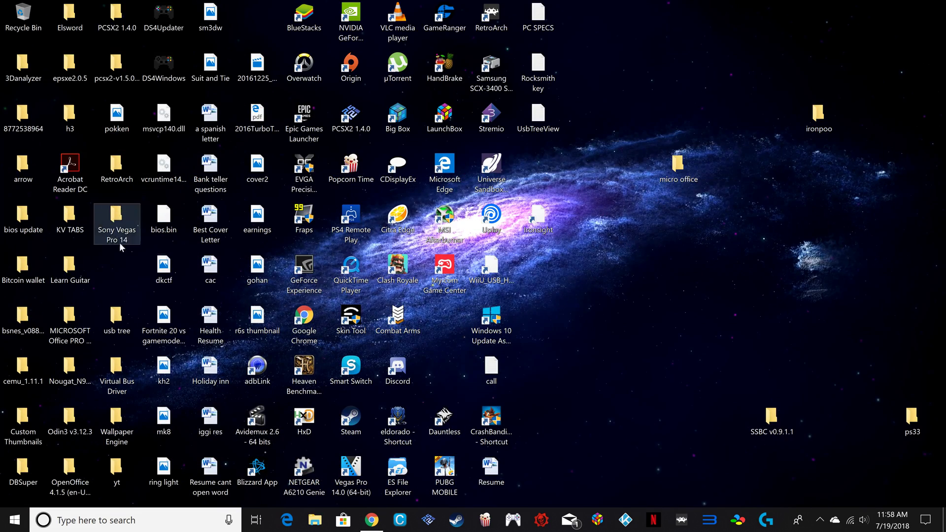
Step: Move the cemu_1.12.2.zip archive from Downloads onto the desktop
right_click(315, 520)
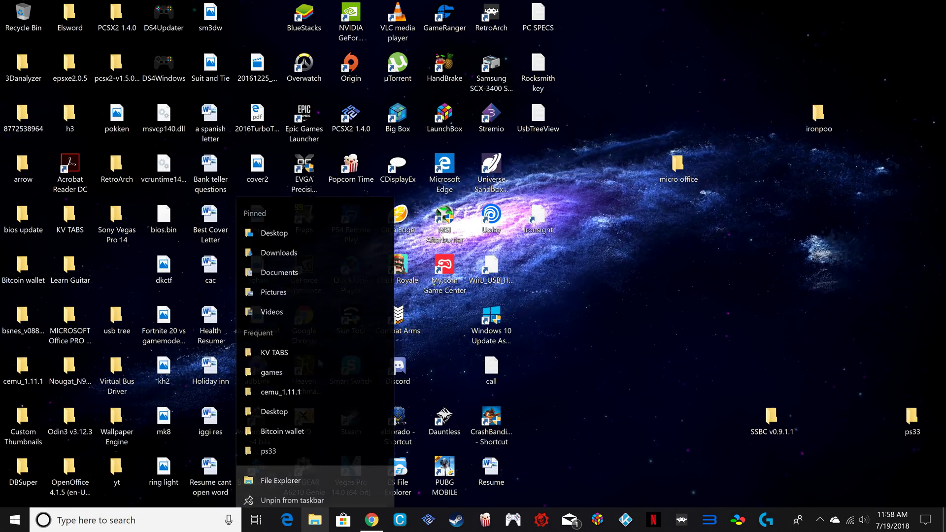
click(301, 254)
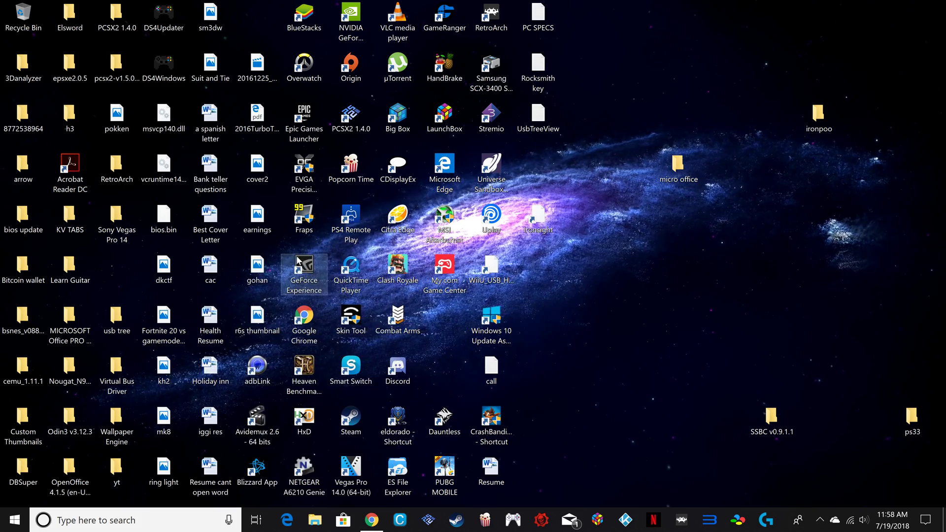
drag(233, 270, 712, 318)
key(super+d)
Step: Extract the cemu_1.12.2 folder from the zip to the desktop with WinRAR, then close WinRAR
right_click(735, 269)
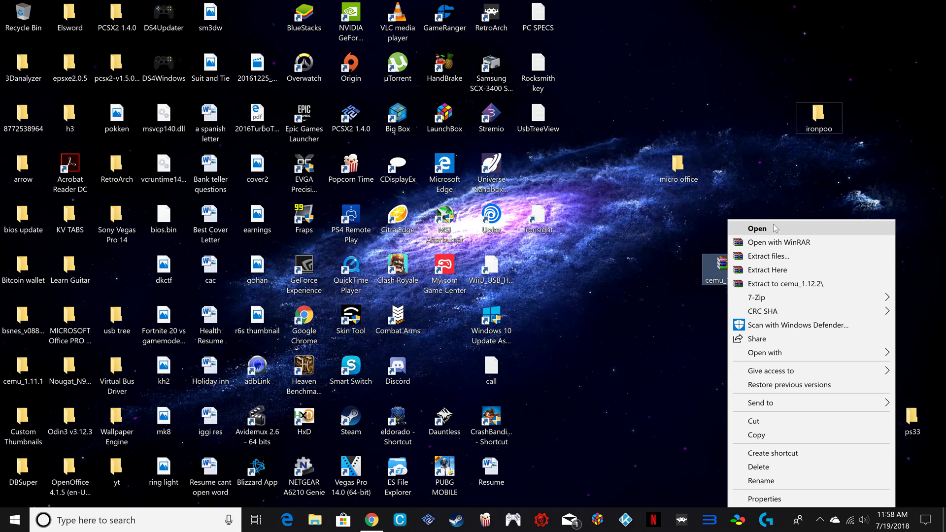
click(774, 228)
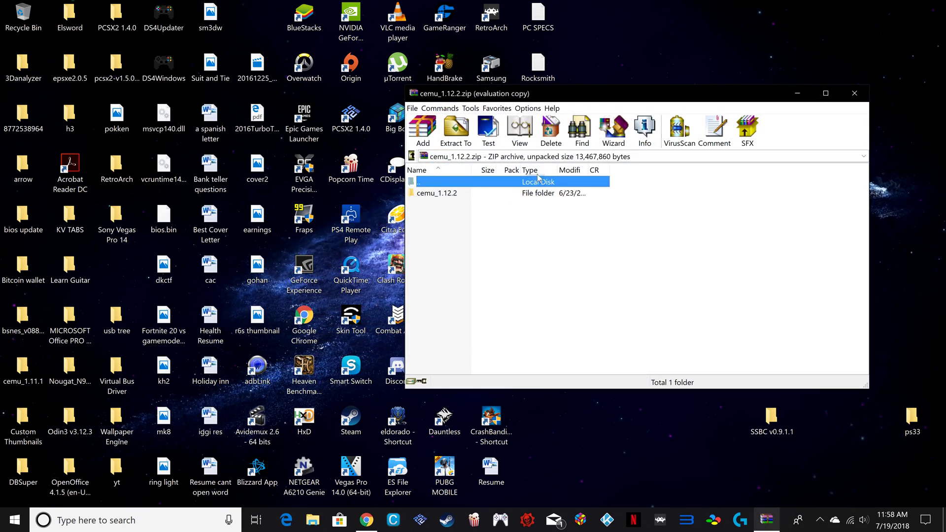
drag(437, 193, 673, 410)
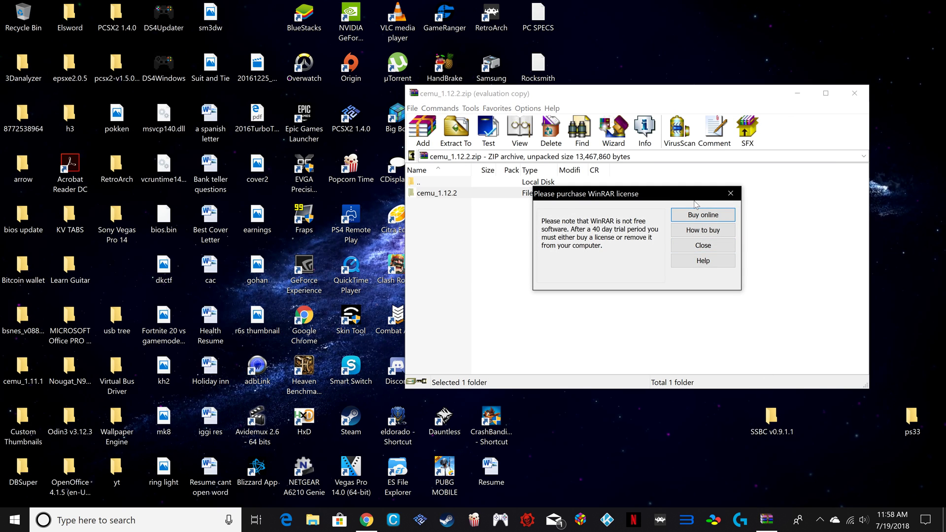
click(730, 193)
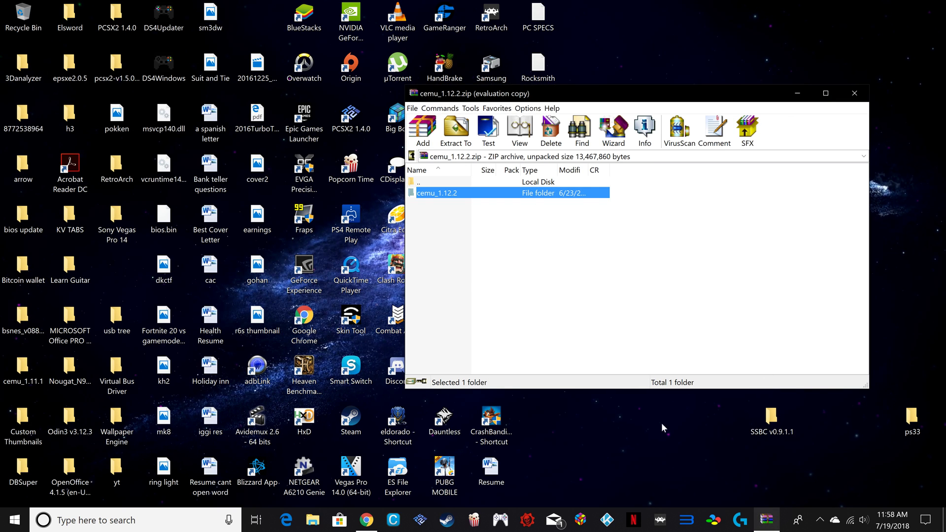
drag(715, 94, 442, 77)
click(581, 76)
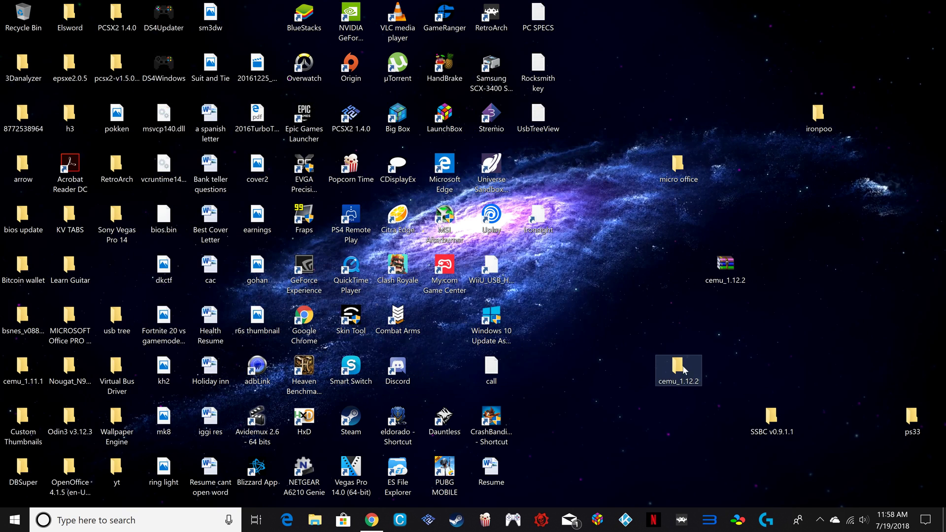
Step: Open the cemu_1.12.2 and cemu_1.11.1 folders side by side in File Explorer
click(683, 370)
double_click(682, 370)
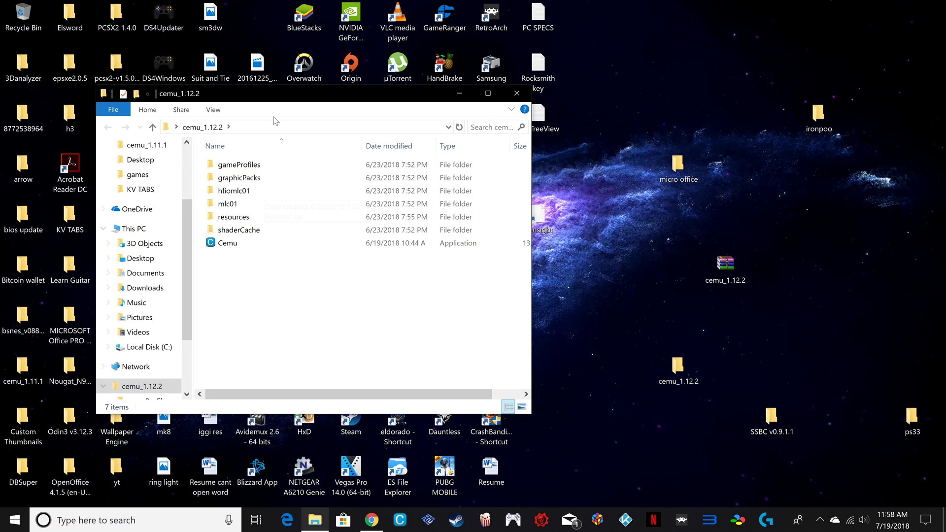
drag(284, 104, 356, 110)
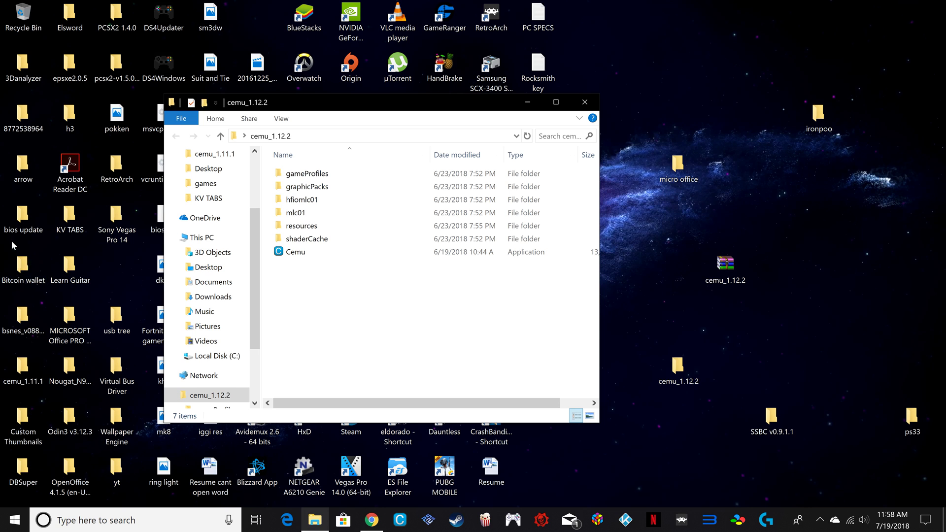
double_click(22, 378)
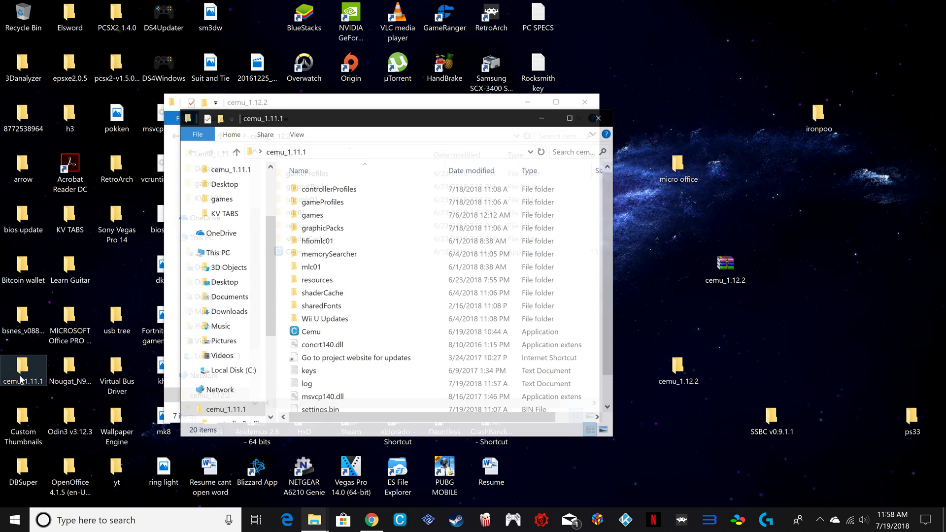
drag(385, 122, 209, 129)
drag(324, 96, 594, 120)
scroll(157, 372, down, 1)
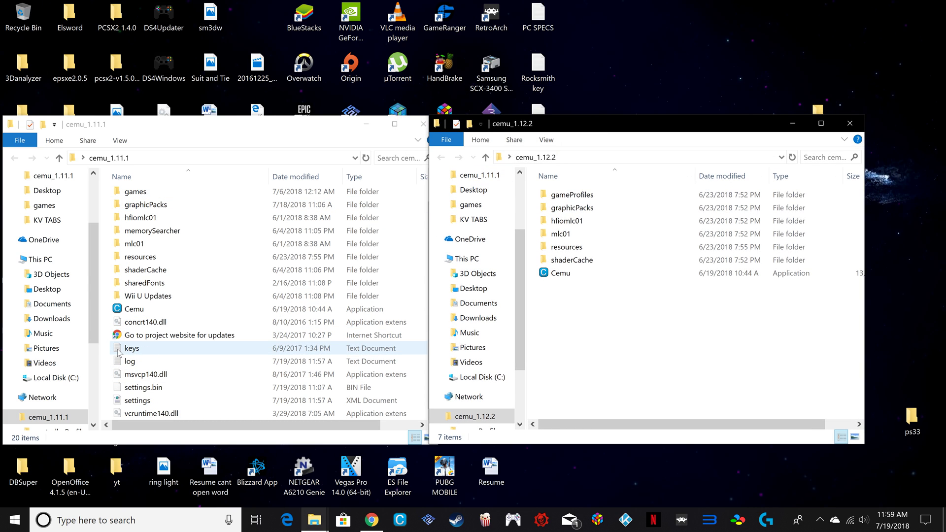
Step: Copy the keys and log files from cemu_1.11.1 into cemu_1.12.2
drag(125, 351, 148, 364)
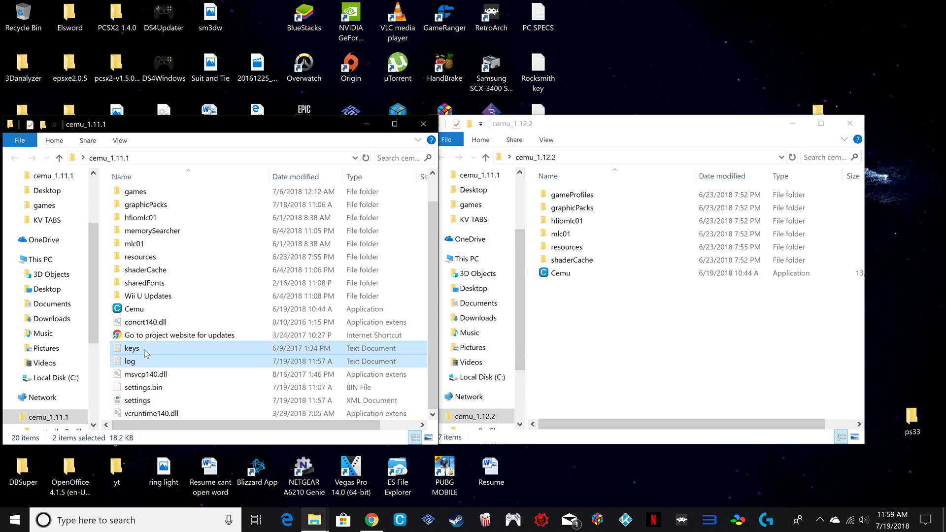
right_click(143, 349)
click(190, 272)
right_click(635, 351)
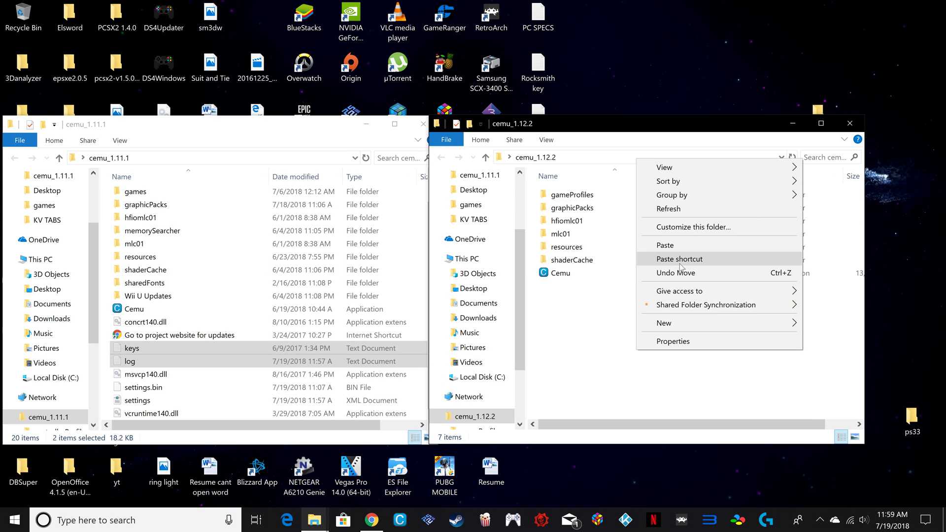
click(677, 245)
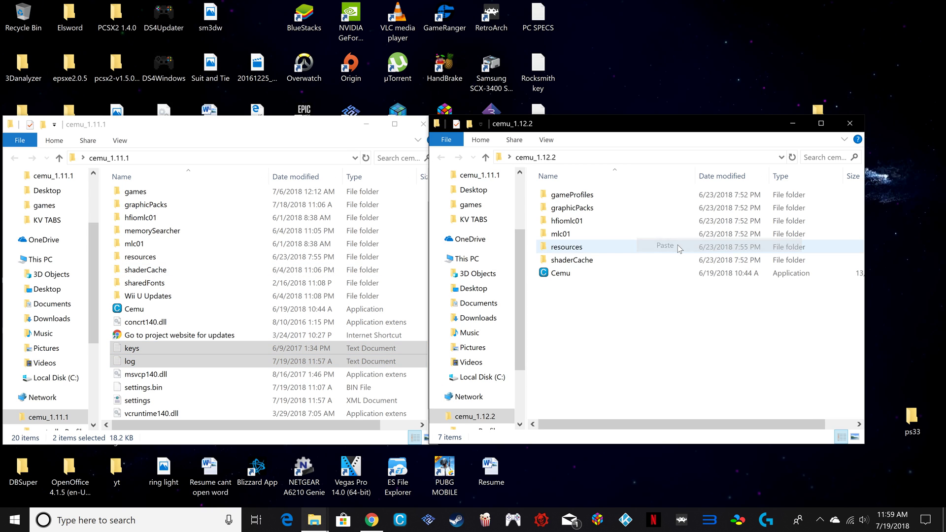
click(159, 387)
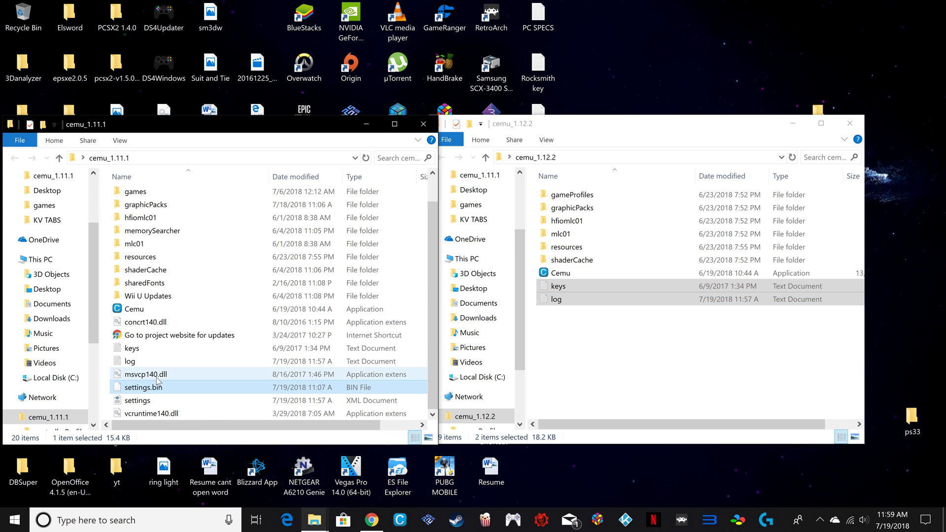
scroll(153, 380, up, 1)
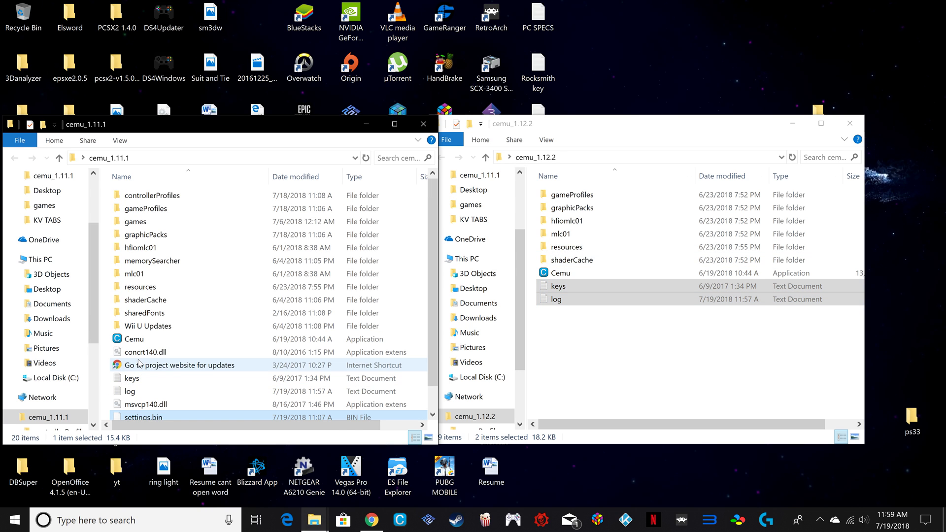
Step: Move the fk-mk8 game file from cemu_1.11.1's games folder into cemu_1.12.2 and close the old window
double_click(173, 222)
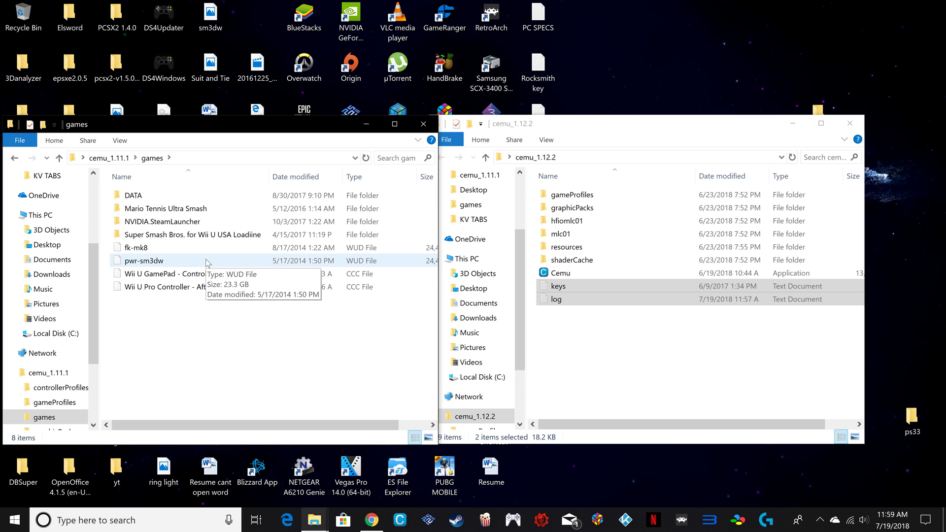
drag(206, 260, 246, 258)
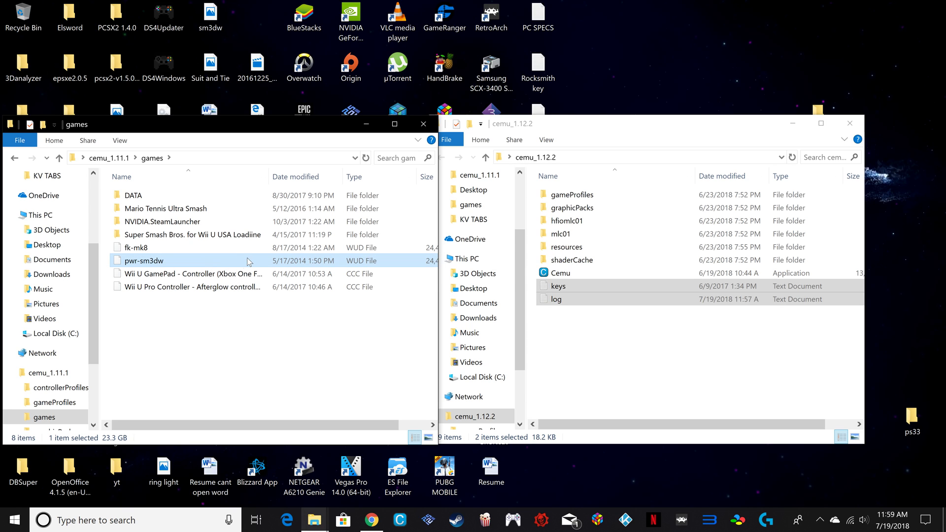
drag(145, 251, 655, 382)
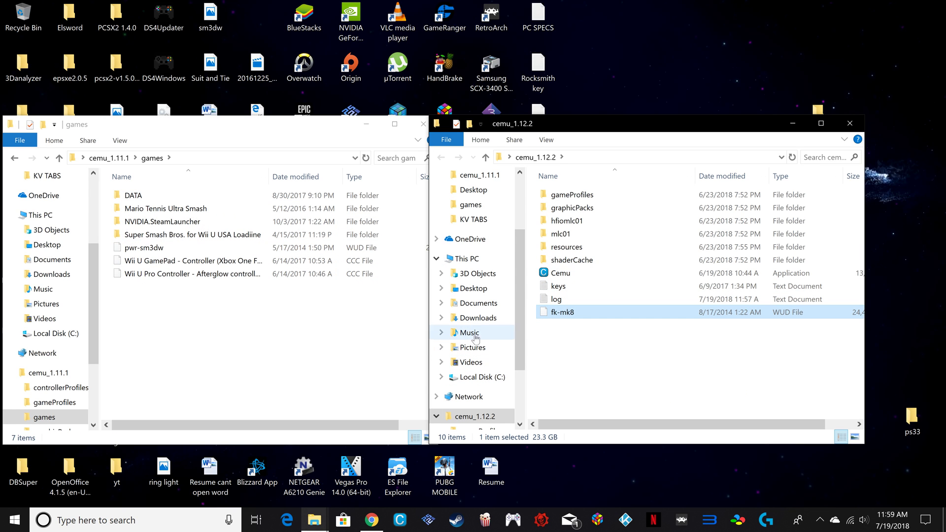
click(422, 124)
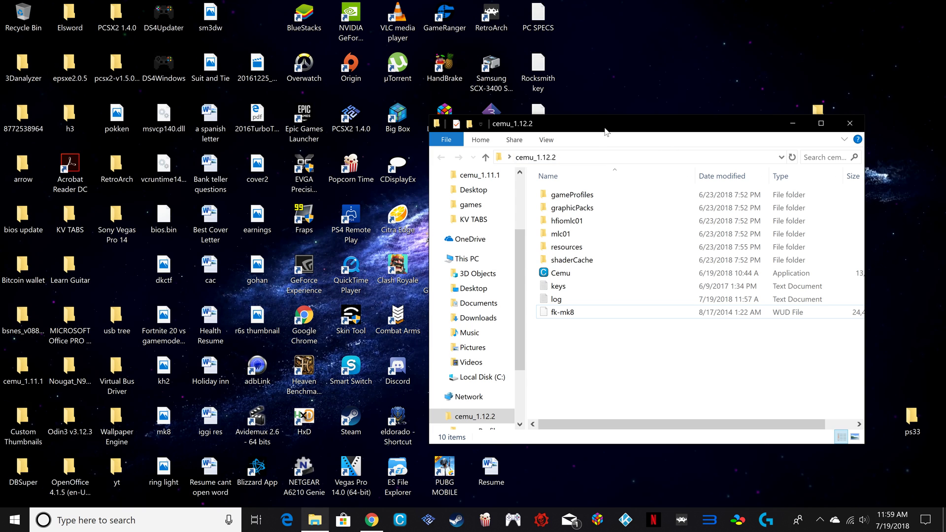
drag(619, 129, 324, 129)
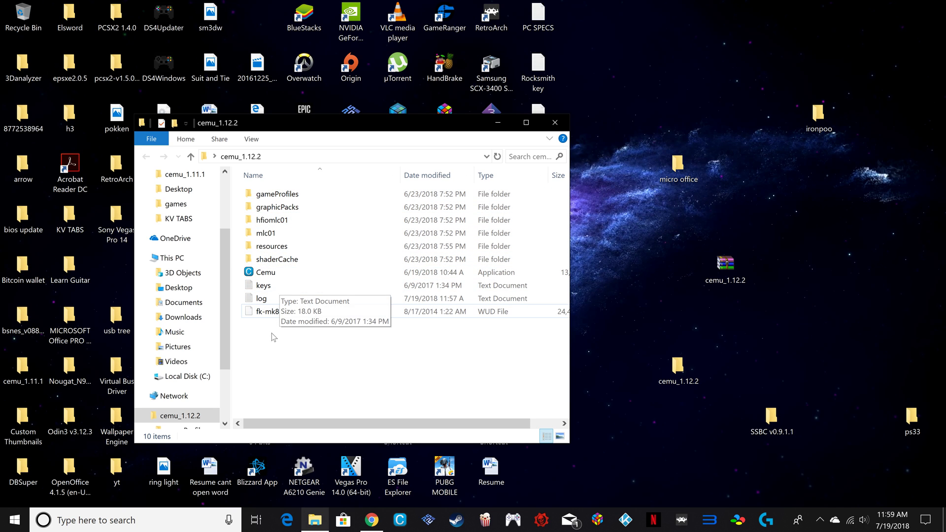
click(301, 274)
Step: Launch Cemu 1.12.2d and browse its Options submenus, keeping Bicubic upscaling and Medium GPU buffer accuracy
double_click(300, 274)
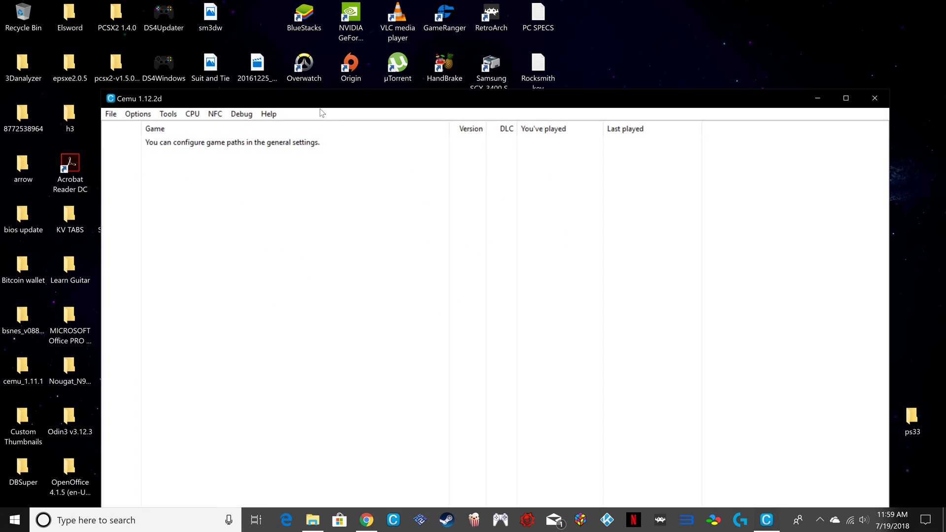
click(245, 144)
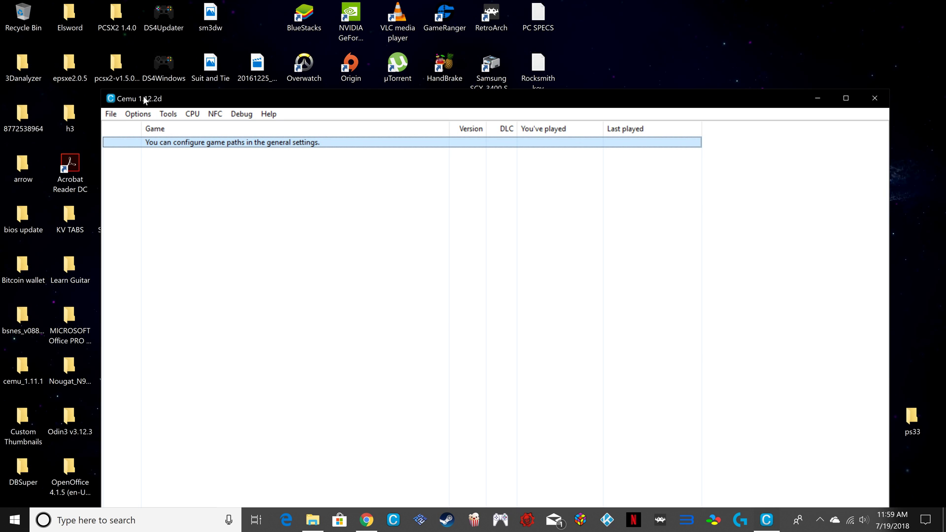
click(138, 114)
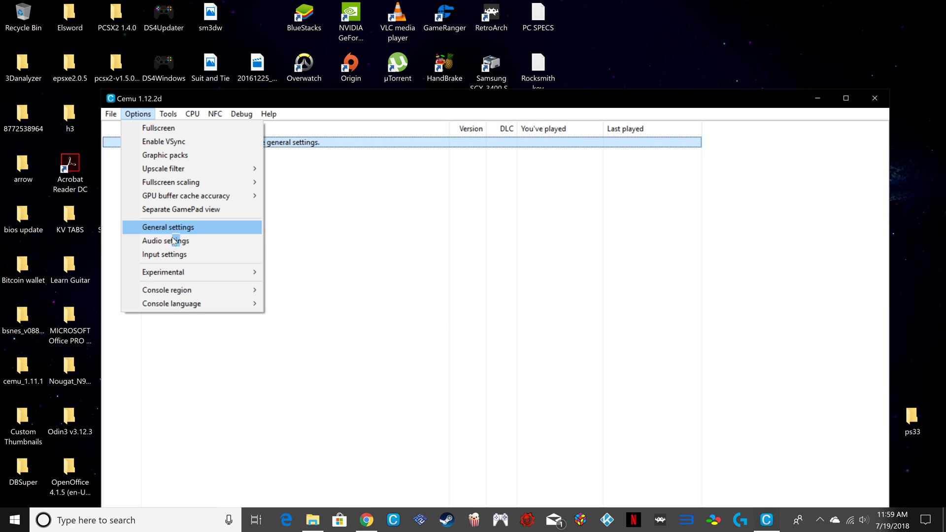
mouse_move(118, 116)
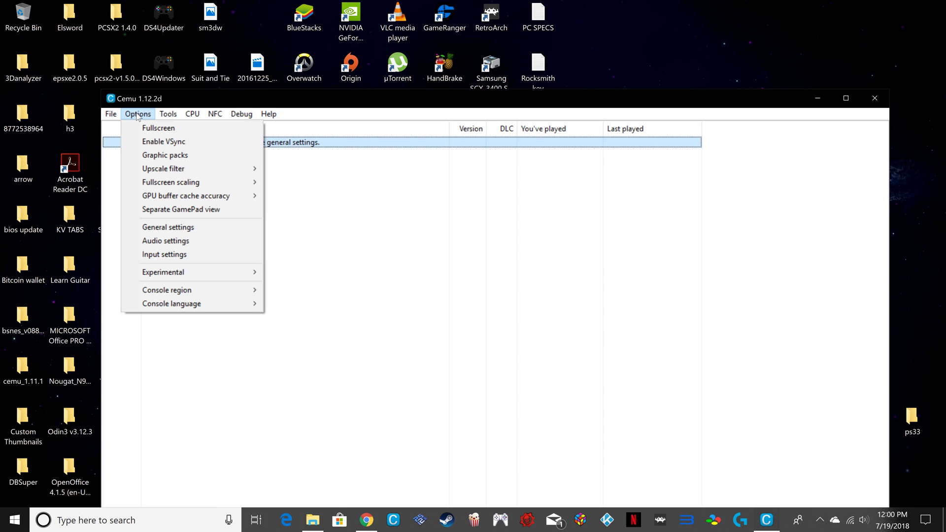
mouse_move(196, 170)
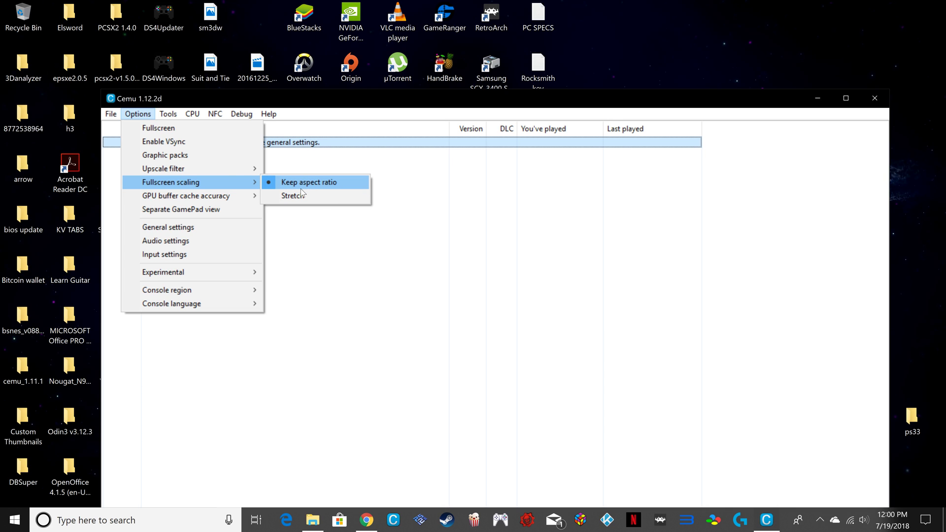
mouse_move(229, 195)
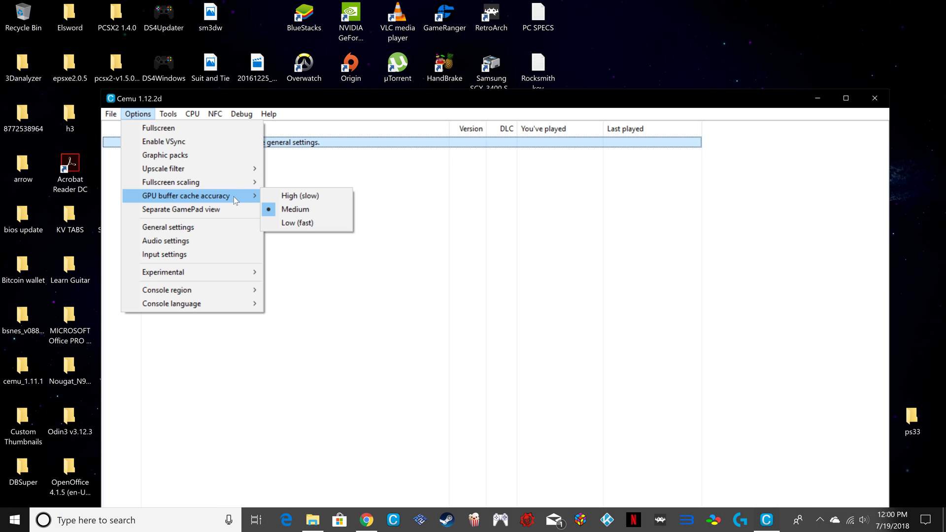
click(233, 196)
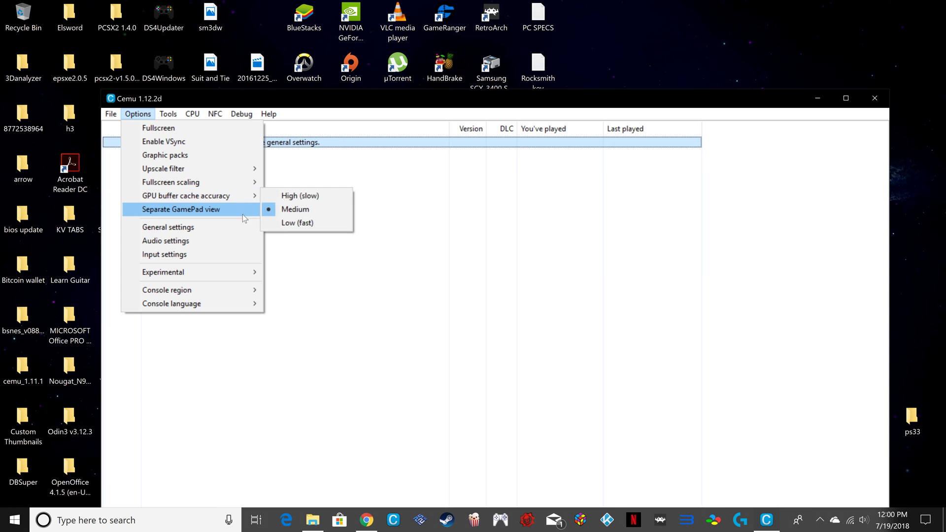
Step: Add Desktop\cemu_1.12.2 as a new game path in Cemu's General settings
click(211, 229)
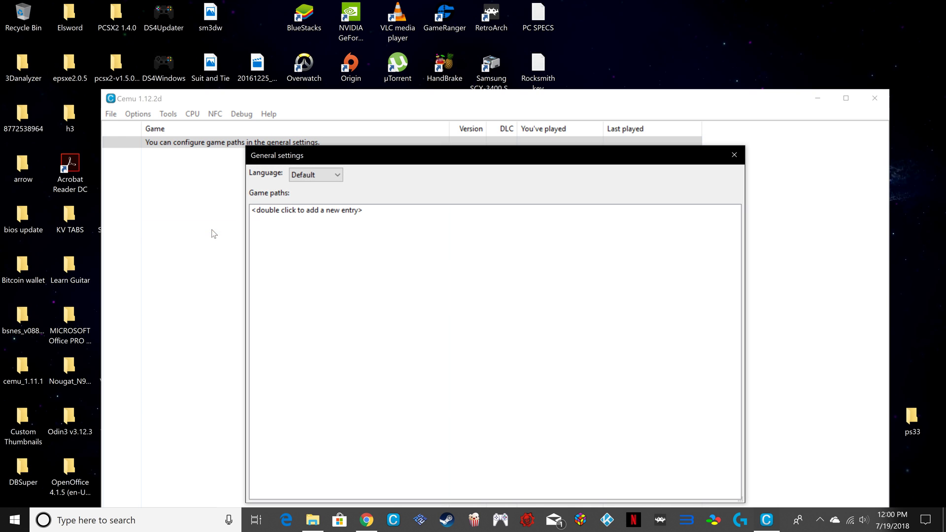
double_click(325, 217)
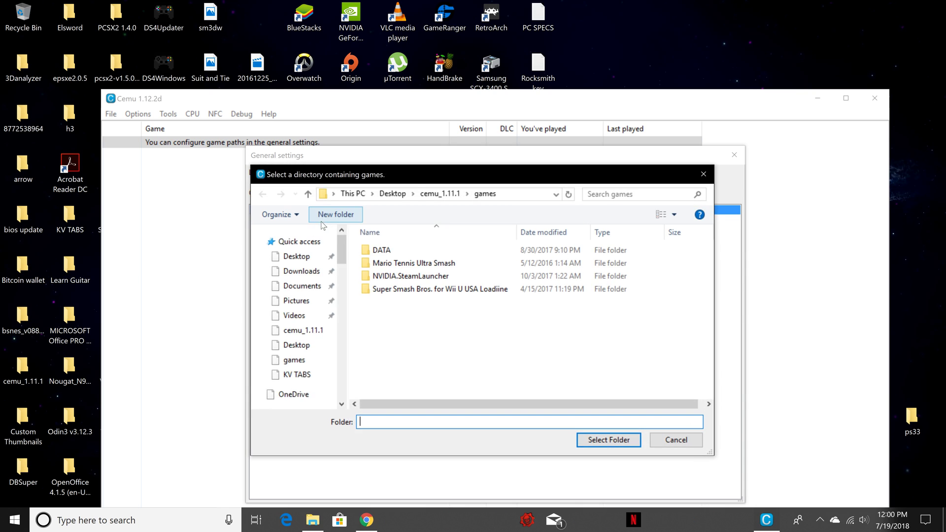
click(392, 194)
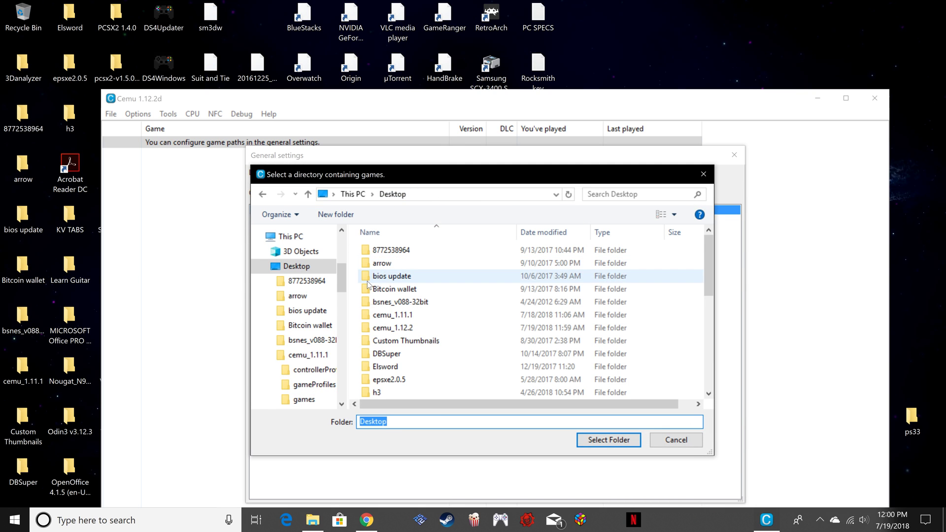
double_click(457, 328)
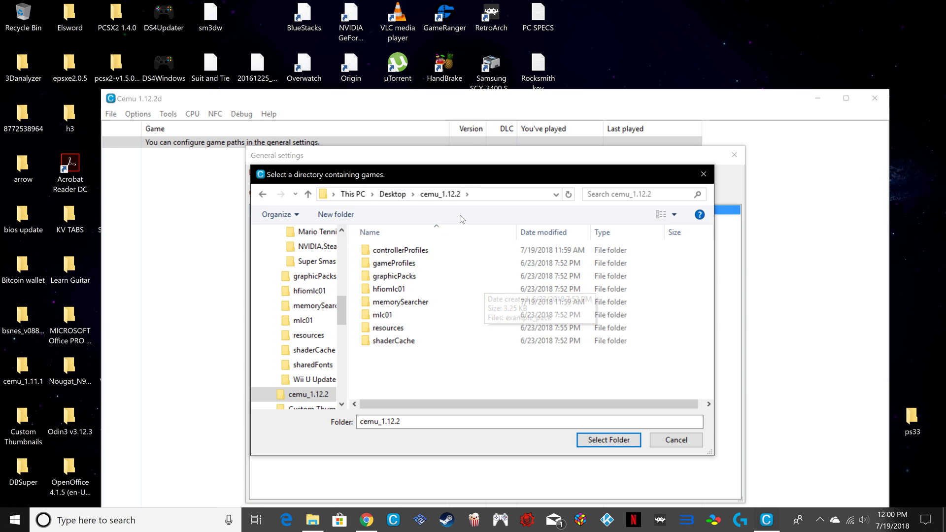
click(607, 439)
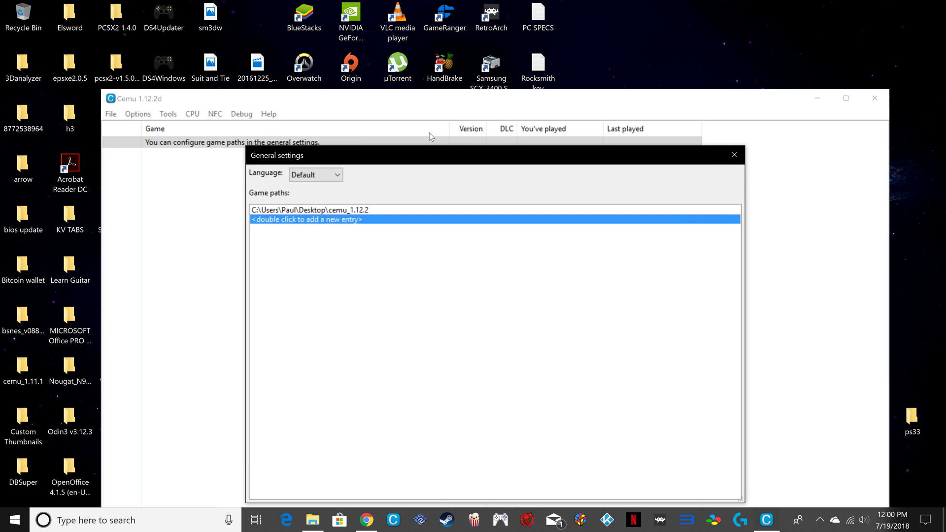
Step: Refresh the game list to show MARIO KART 8, then nudge audio volume up with Stereo channels
click(701, 90)
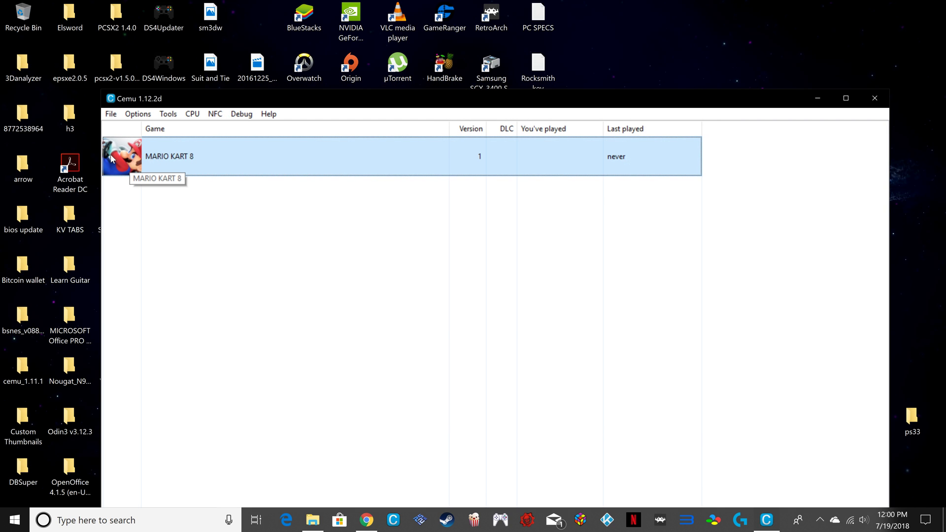
click(144, 116)
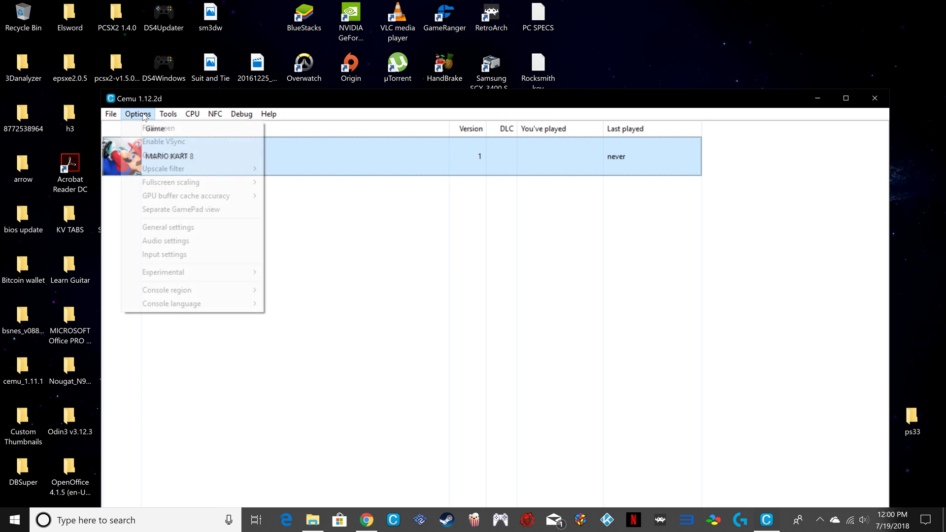
click(168, 242)
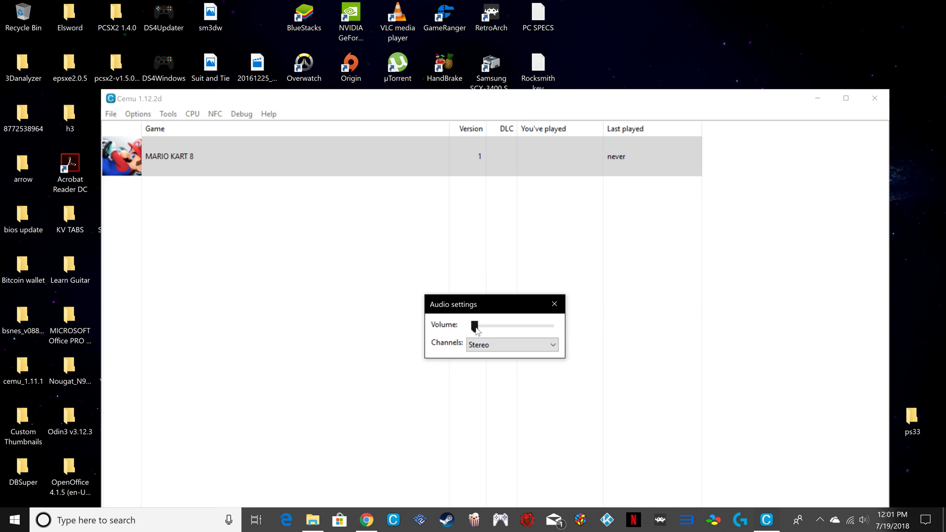
drag(475, 328, 477, 327)
click(479, 346)
click(477, 353)
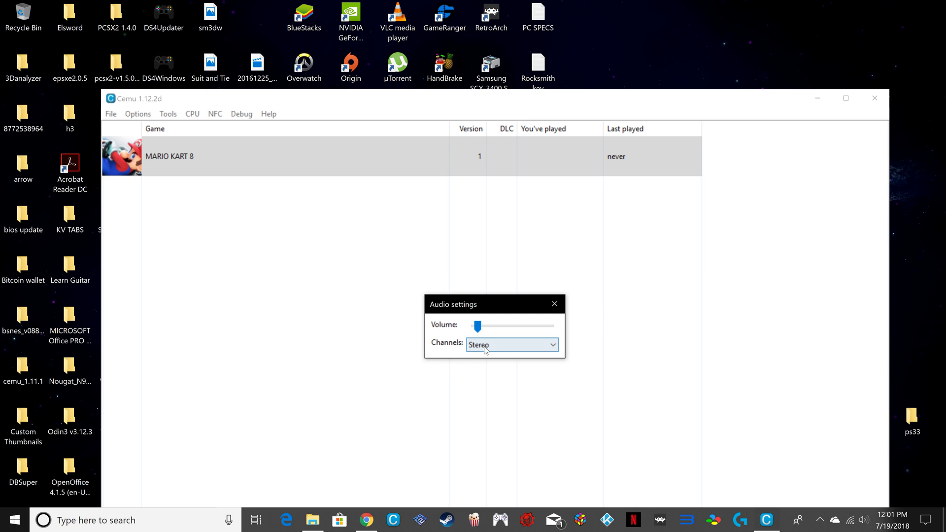
click(479, 347)
click(499, 355)
click(554, 304)
click(137, 113)
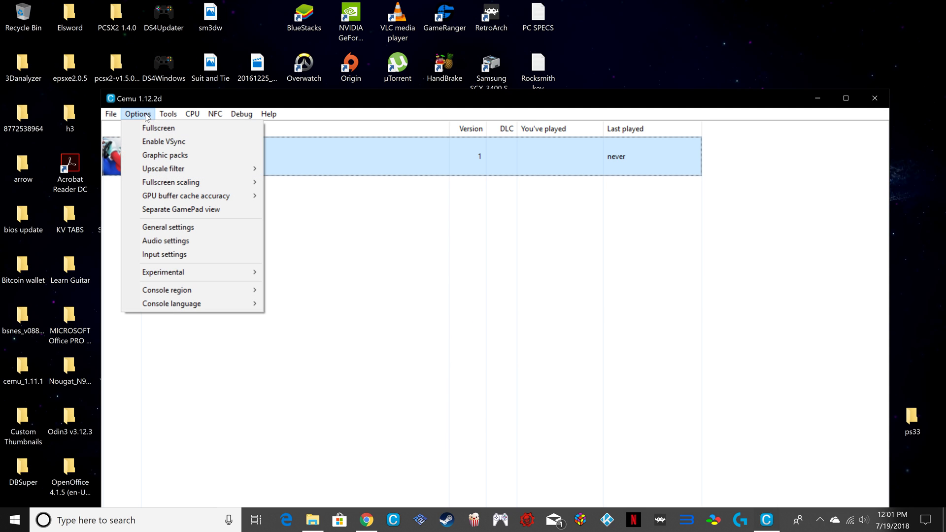
Step: Choose Wii U Pro Controller as the emulated controller for Controller 1 in Input settings
click(176, 257)
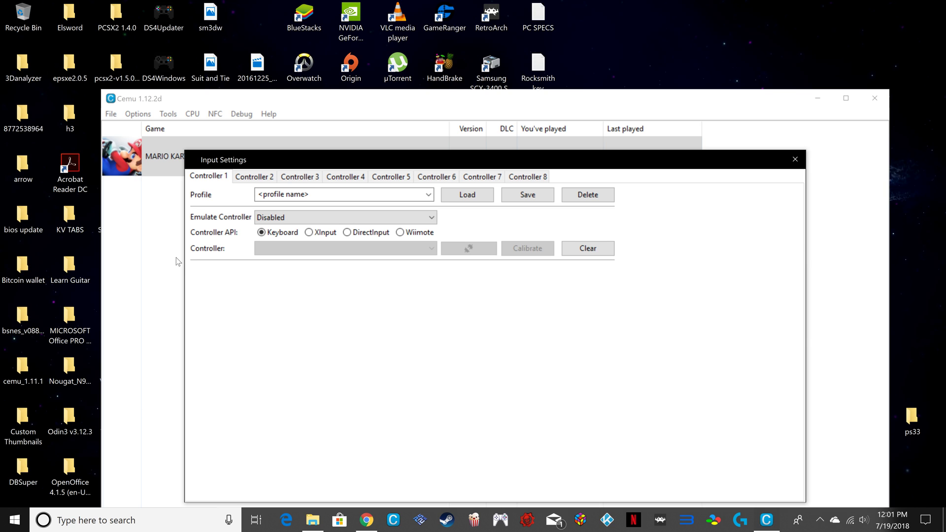
click(428, 195)
click(428, 195)
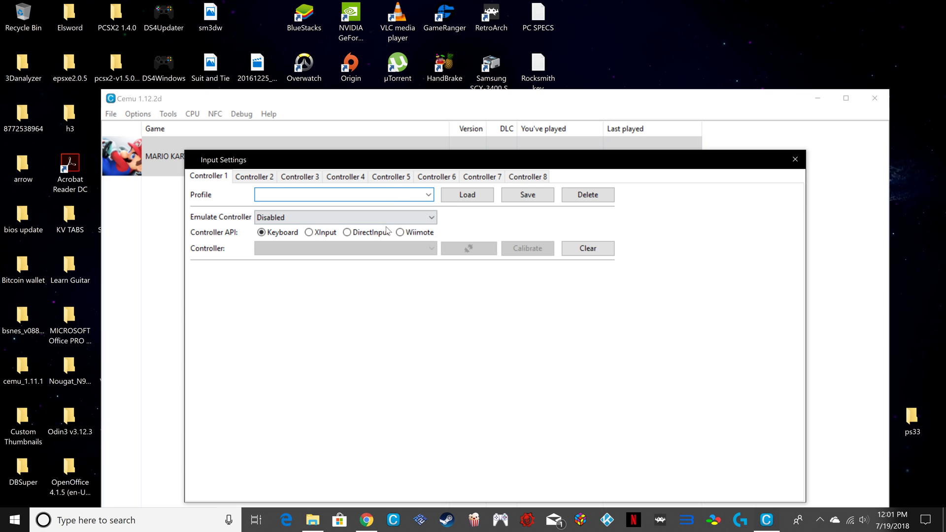
click(316, 218)
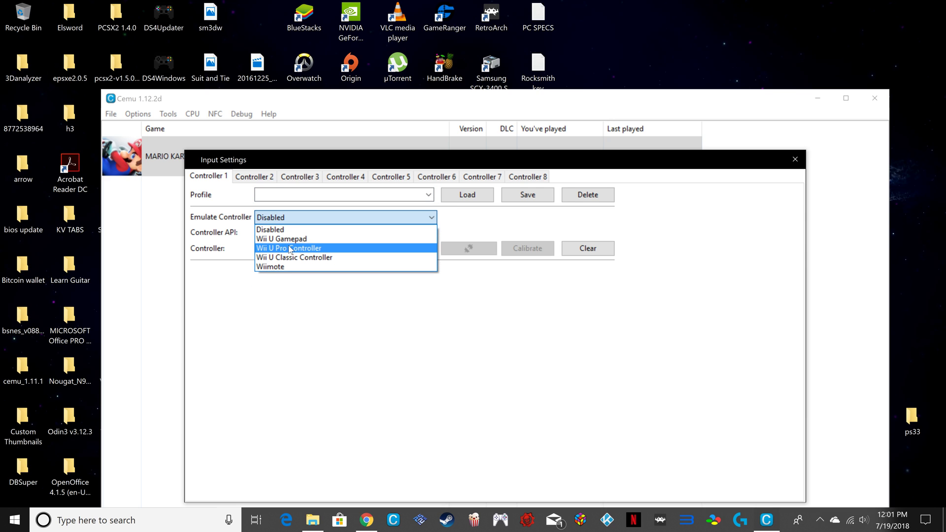
click(326, 249)
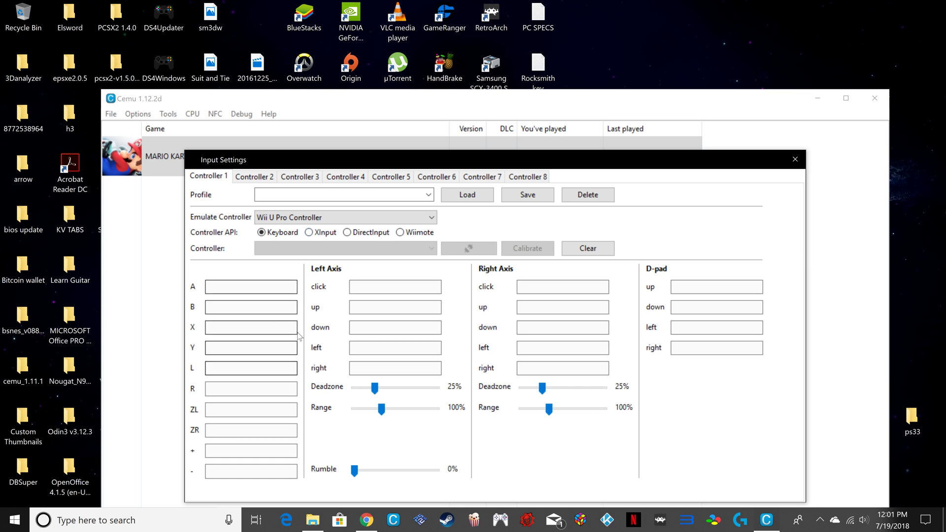
Step: Set the input API to XInput with Controller 1 as the device
click(308, 233)
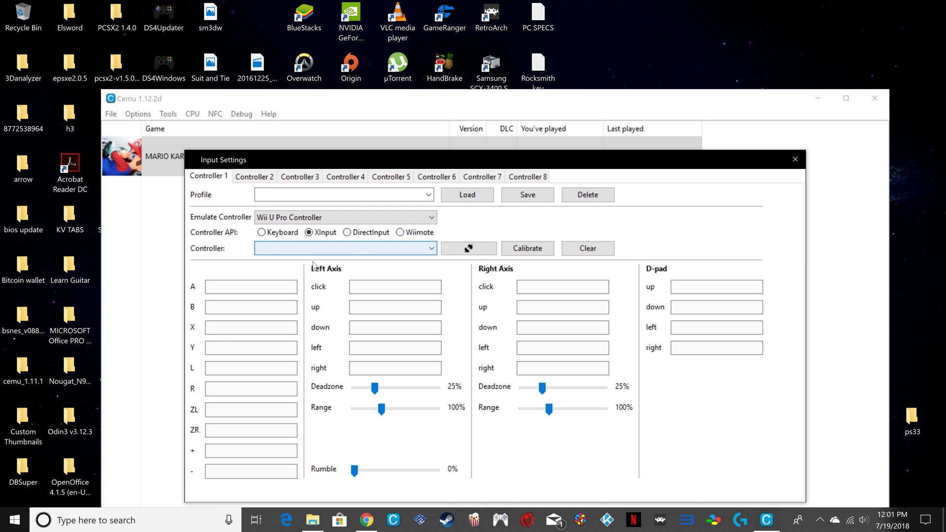
click(393, 247)
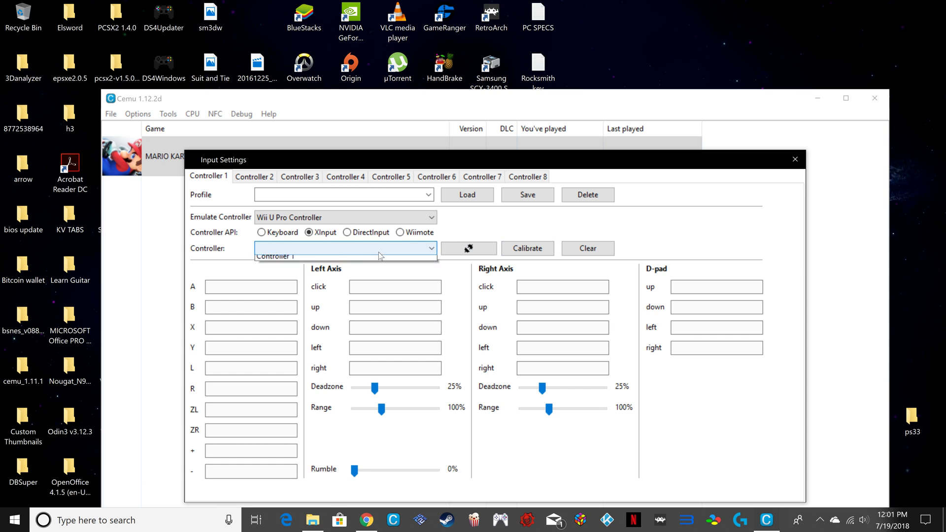
click(294, 261)
Step: Bind A, B, X, Y, L, R, ZL/ZR, + and - to the matching gamepad buttons
click(268, 288)
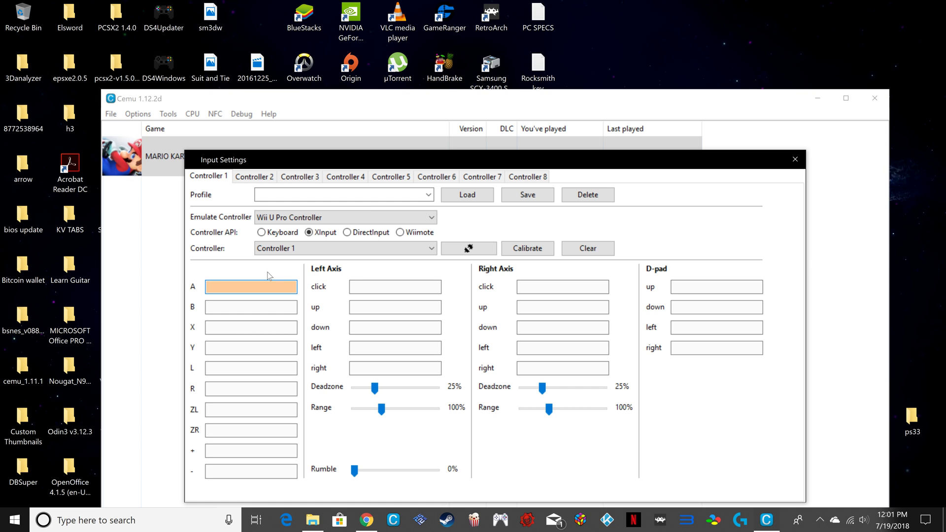
key(b)
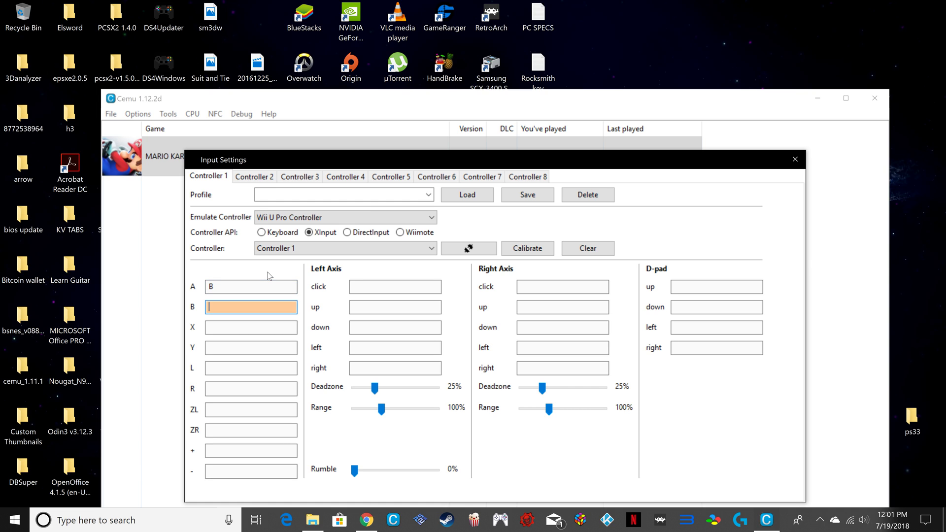
key(a)
key(y)
key(x)
key(l)
key(r)
key(z)
key(z)
key(Return)
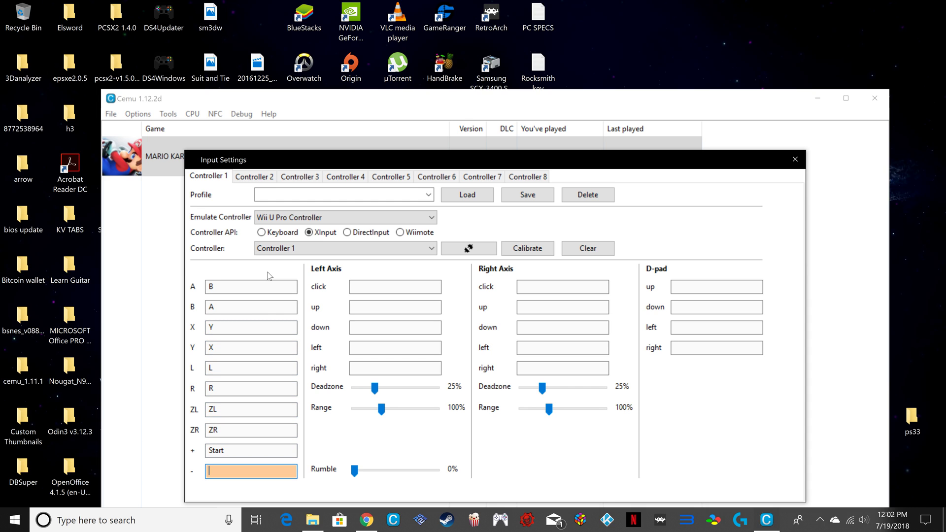
key(BackSpace)
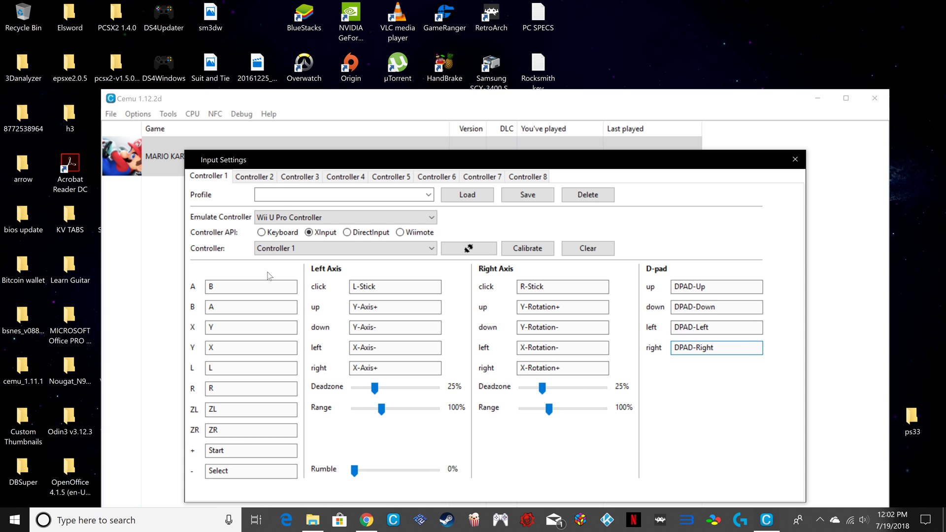
key(ctrl+Tab)
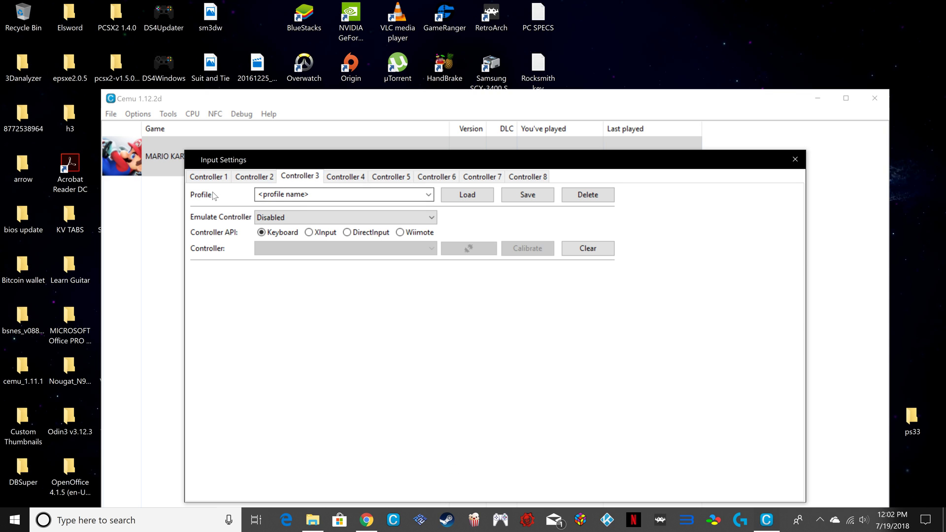
Step: Save Controller 1's mapping as profile 'xbox one conroller' and close Input Settings
click(205, 178)
click(315, 197)
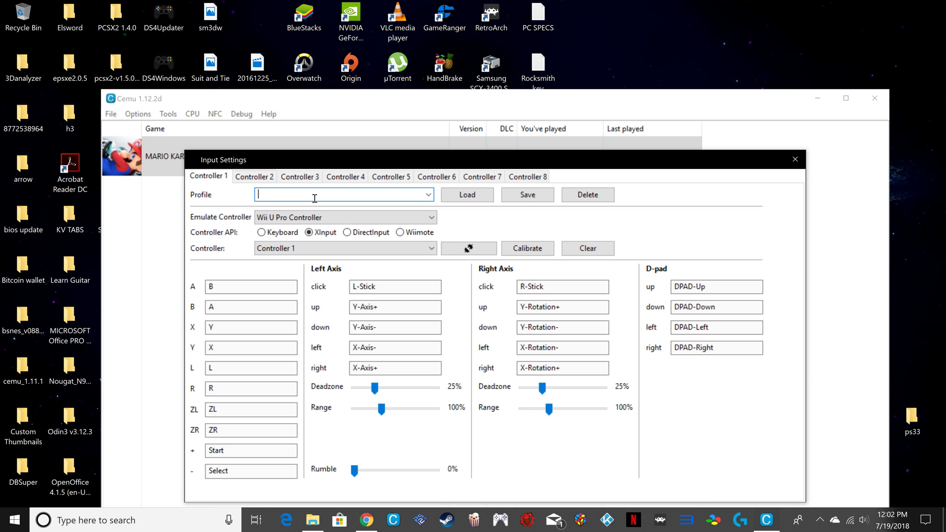
text(xbonxone conroller)
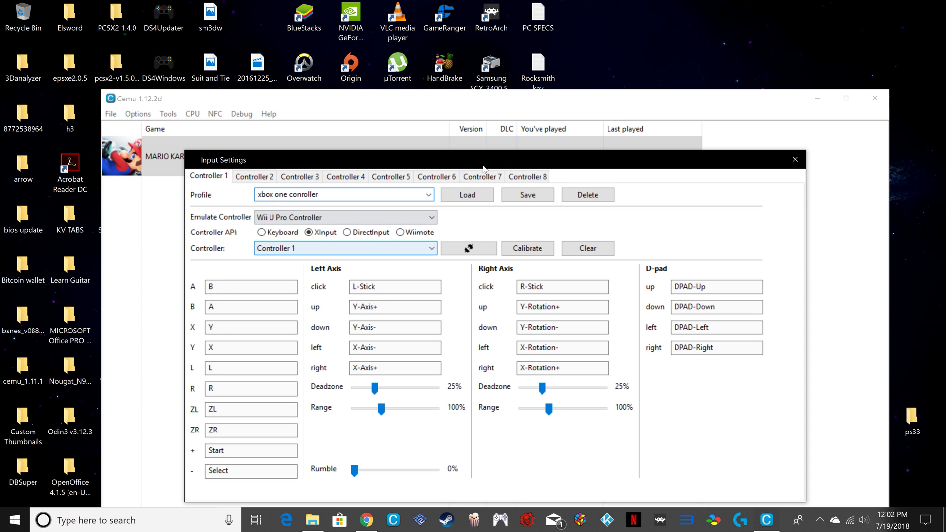
click(536, 199)
click(429, 195)
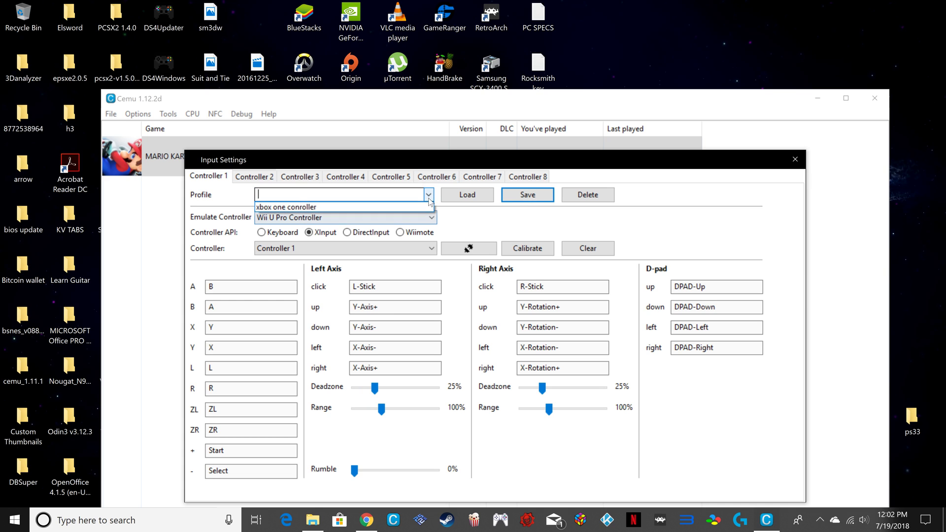
click(516, 226)
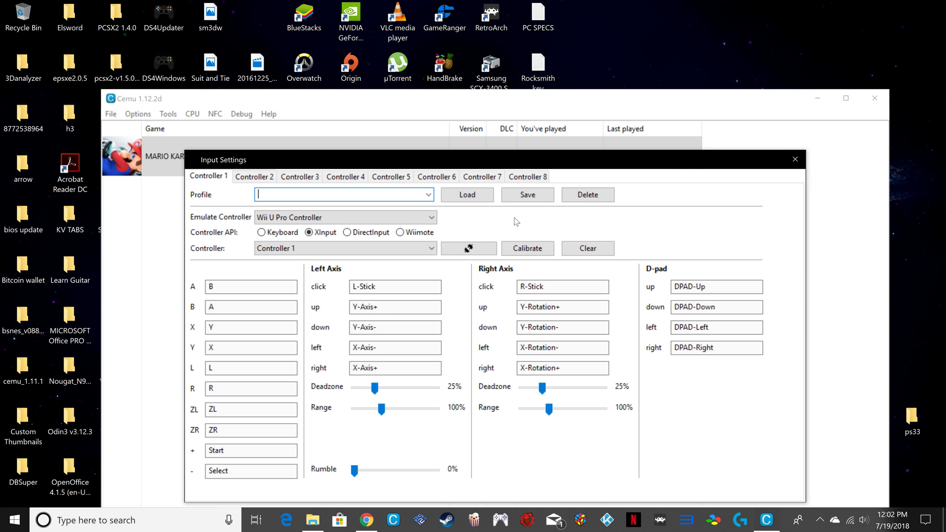
click(795, 160)
click(138, 113)
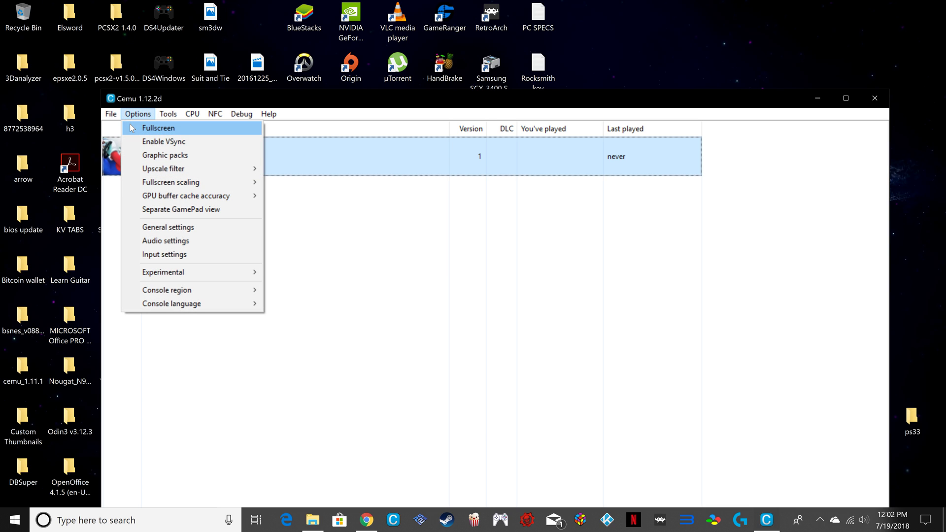
mouse_move(176, 272)
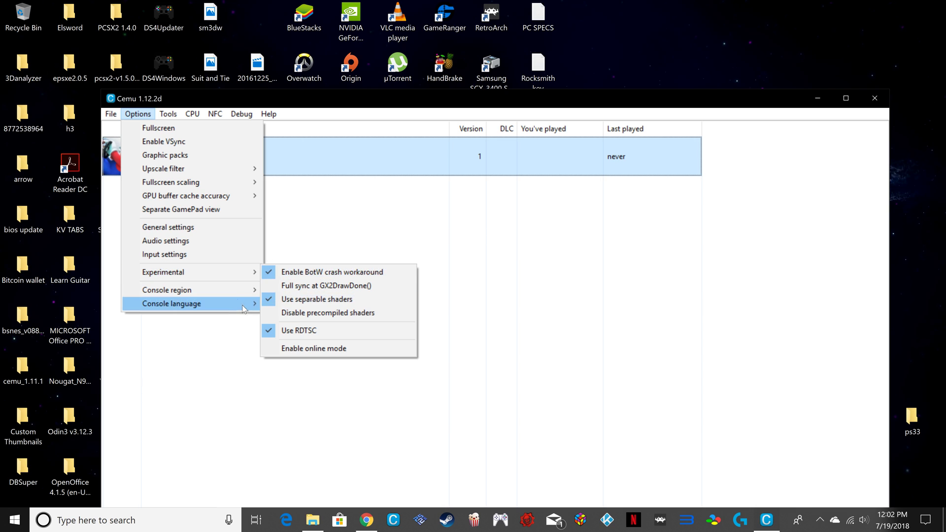
mouse_move(256, 292)
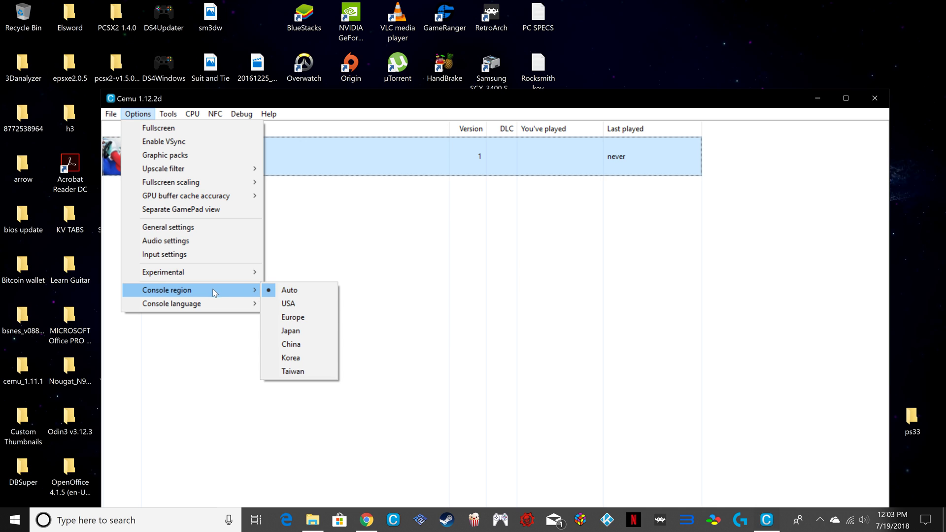
mouse_move(187, 302)
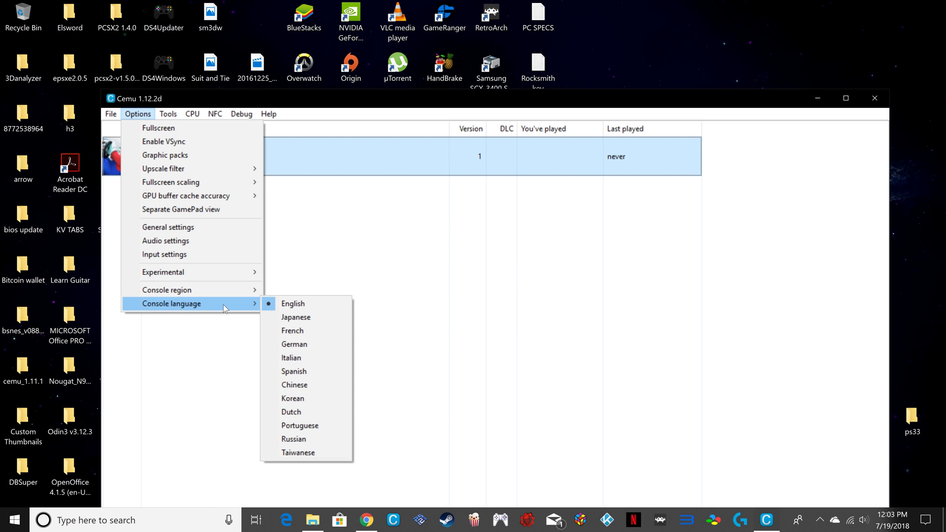
click(171, 120)
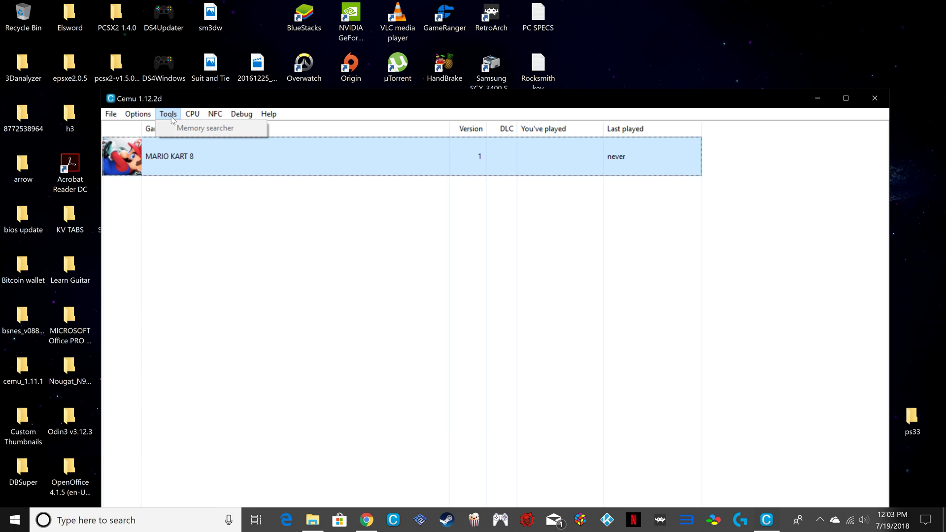
mouse_move(193, 116)
mouse_move(206, 131)
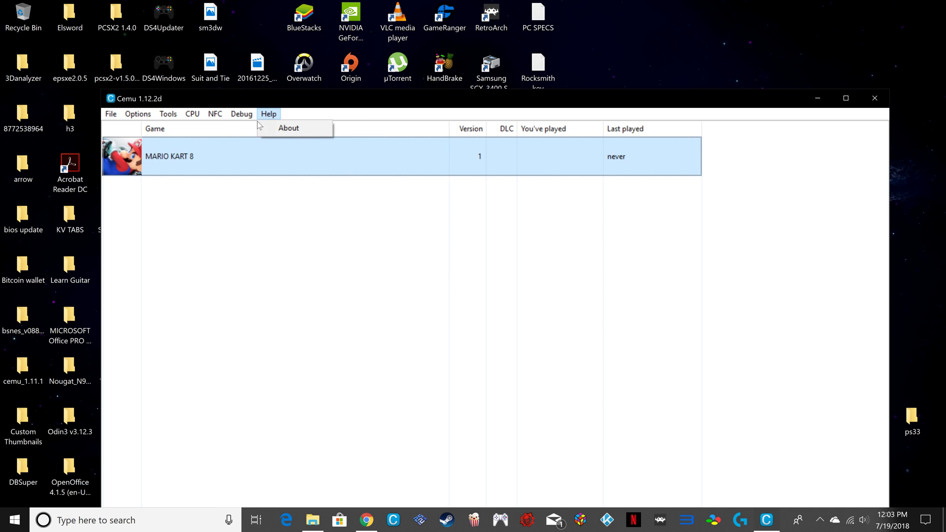
click(197, 222)
click(112, 114)
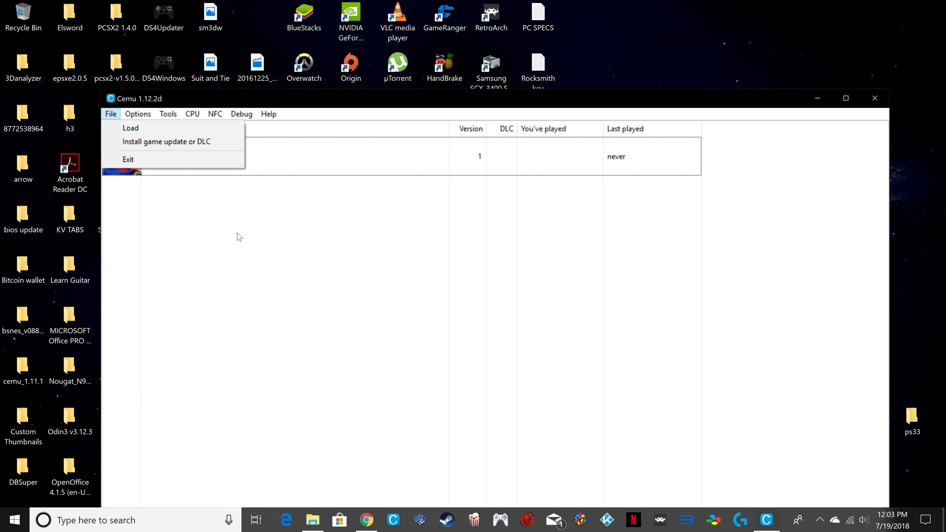
Step: Boot MARIO KART 8 from the game list to its title screen and reposition the window
click(188, 154)
double_click(175, 164)
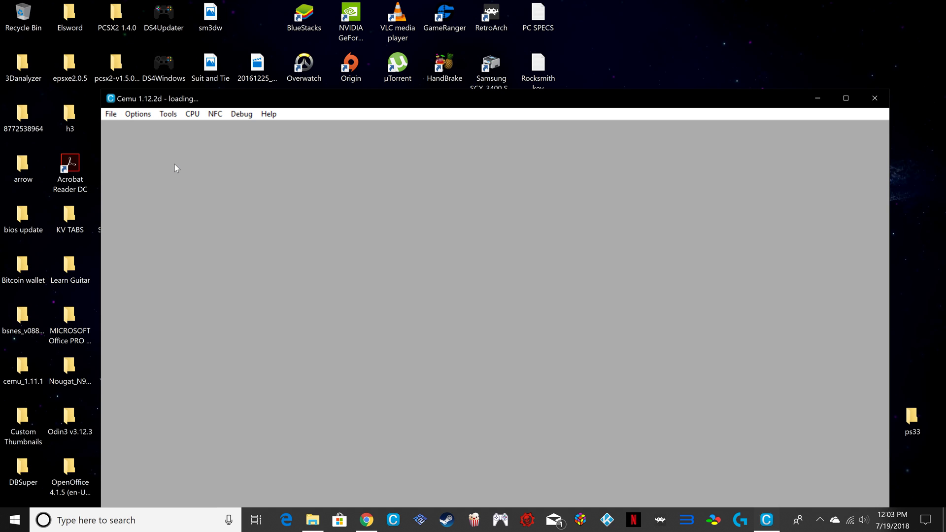
drag(302, 105, 251, 33)
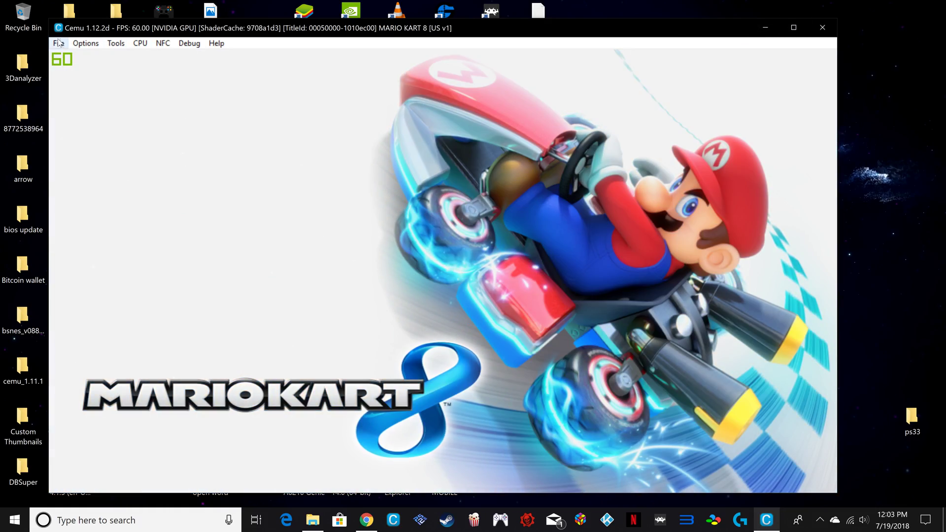
click(58, 43)
Step: Run MARIO KART 8 fullscreen, pass the title screen, and toggle between Multiplayer and Single Player
mouse_move(86, 43)
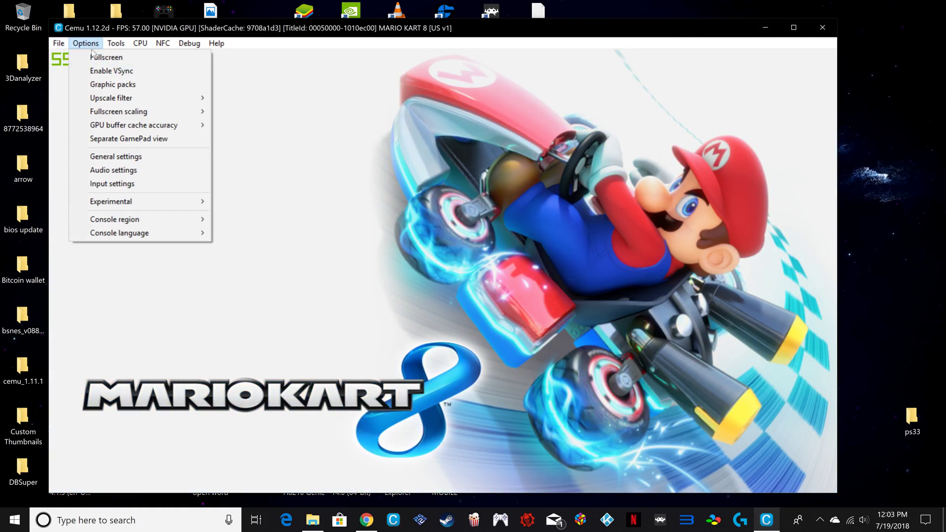
click(95, 57)
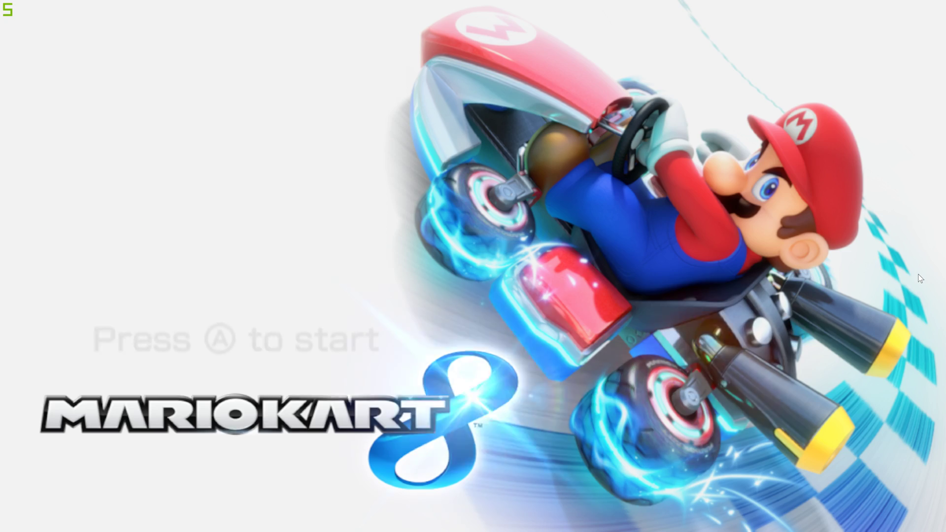
key(Return)
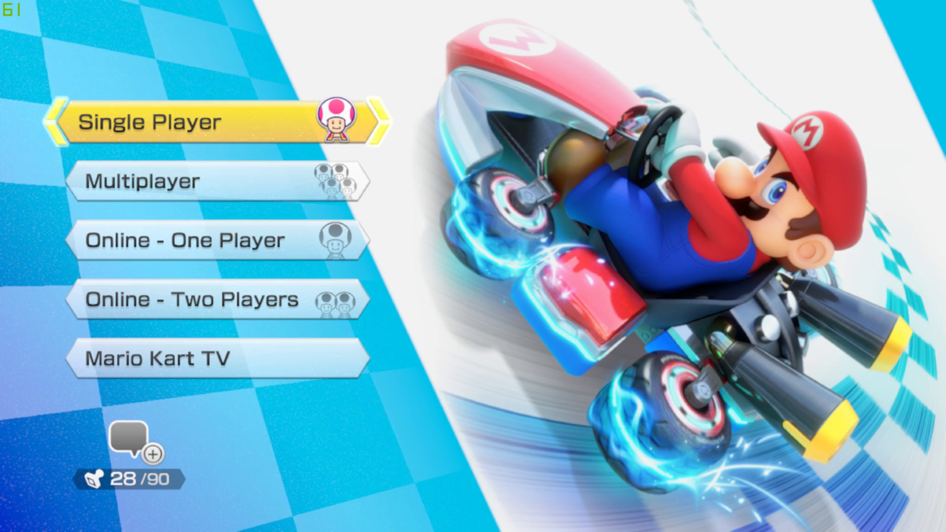
key(Down)
key(Up)
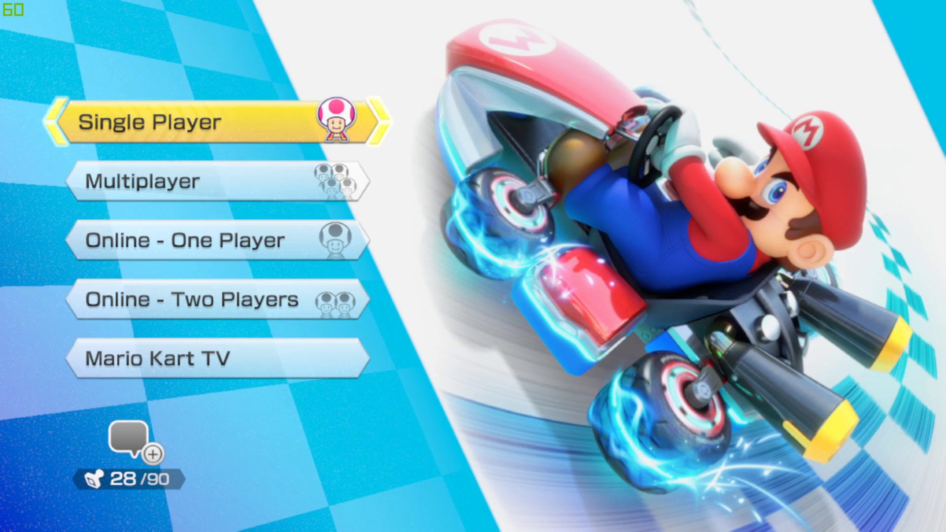